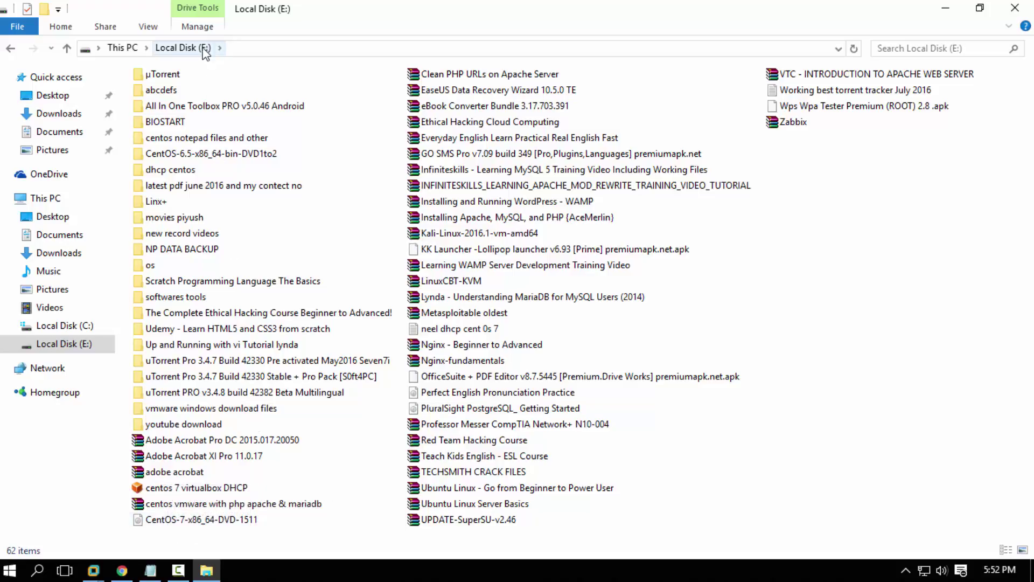
Return File Explorer from Local Disk (E:) to This PC and close it
left_click(11, 49)
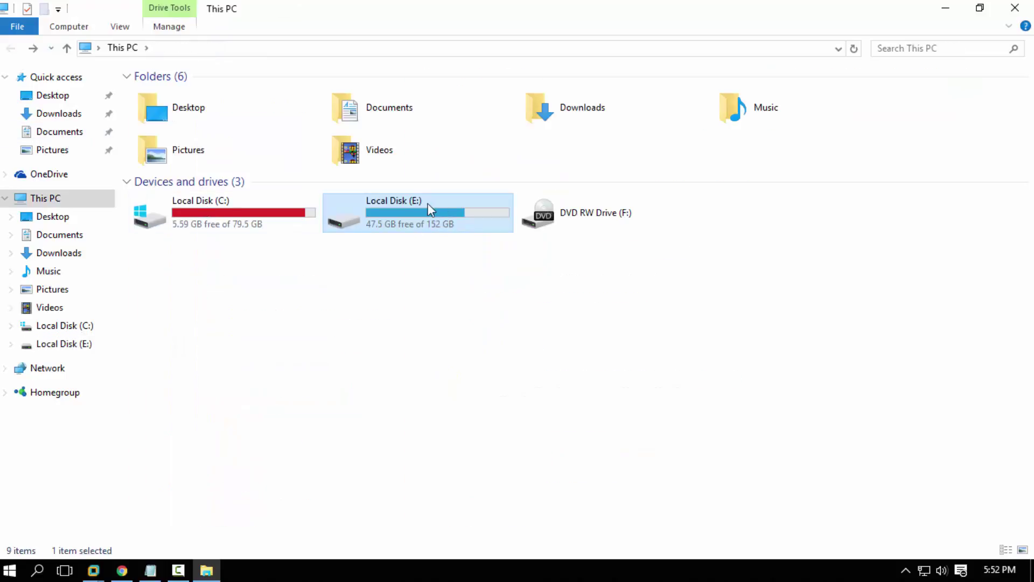
left_click(1027, 6)
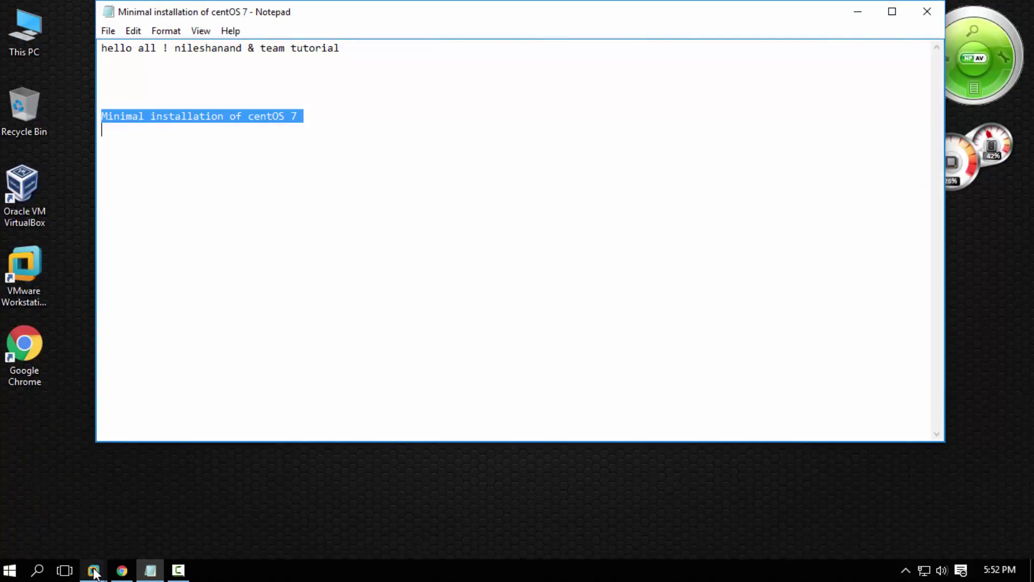
Bring up VMware Workstation's Home page and check the version 12.1.1 details in About
left_click(93, 570)
left_click(99, 512)
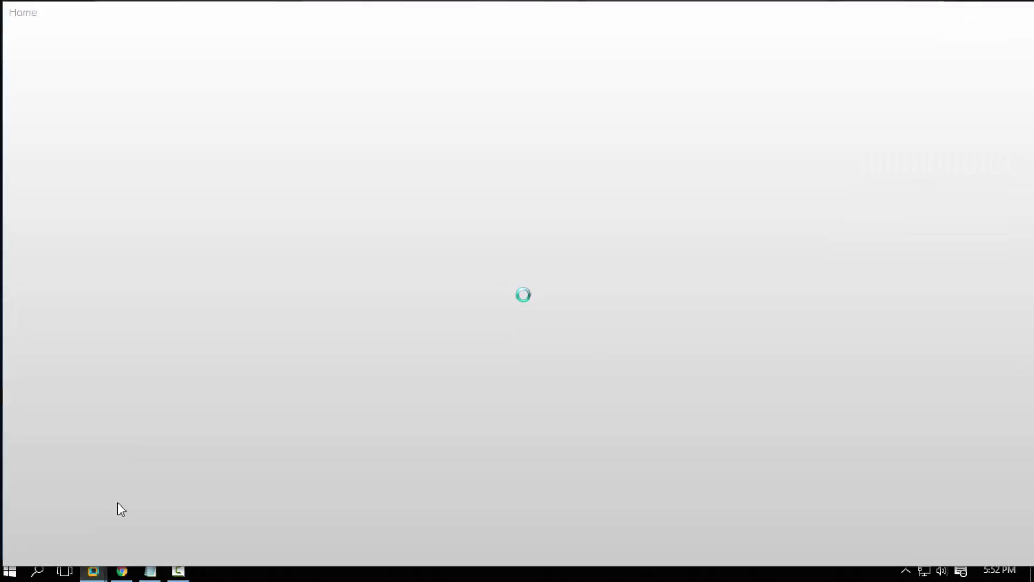
left_click(164, 36)
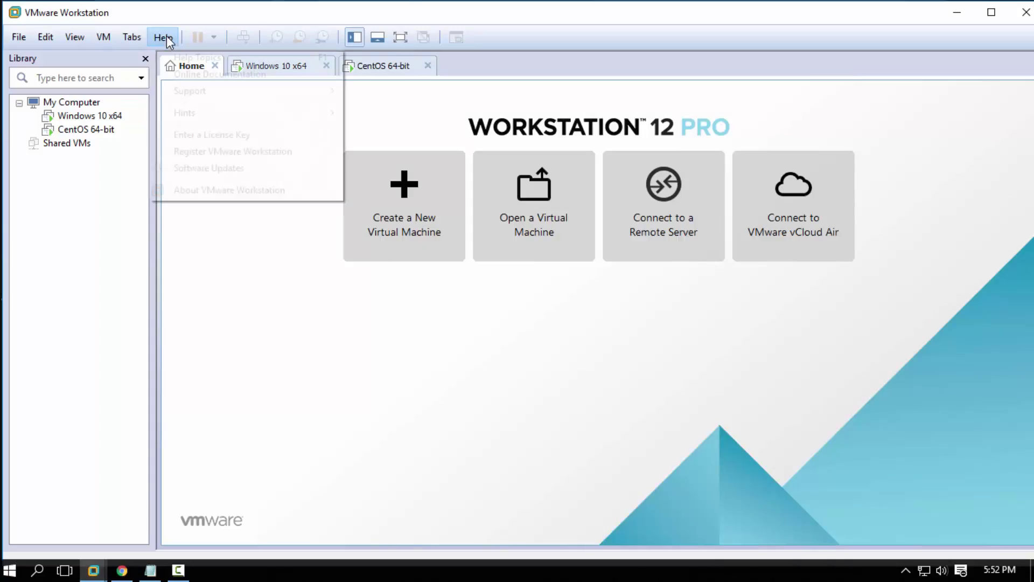
left_click(183, 189)
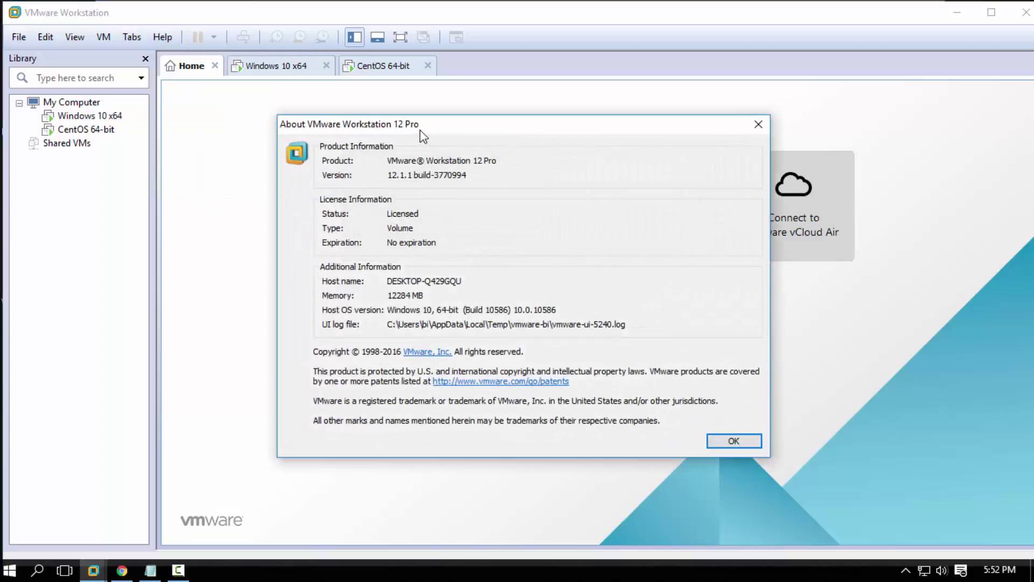
left_click(749, 443)
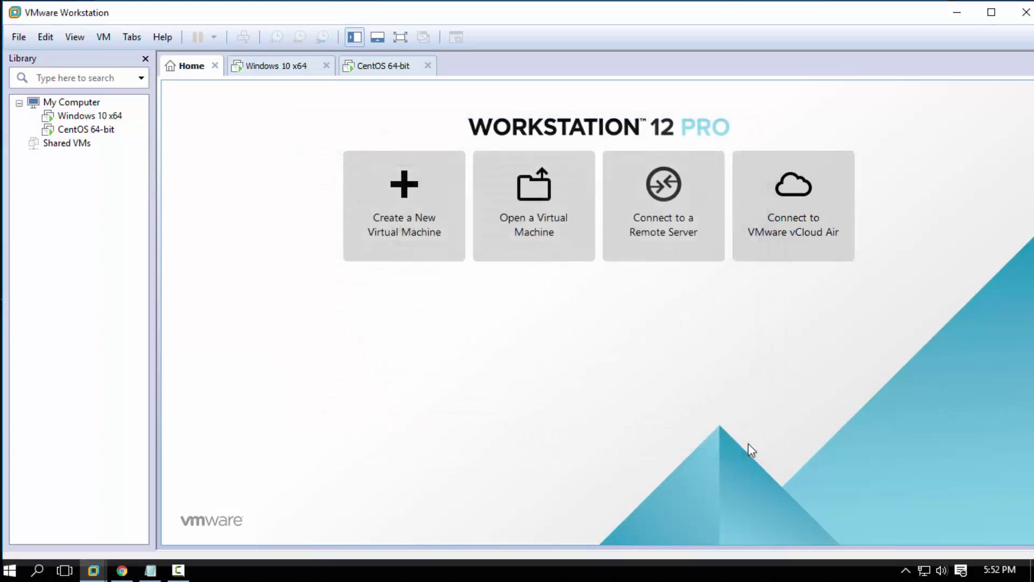
Start a custom new virtual machine keeping Workstation 12.0 hardware compatibility
left_click(416, 208)
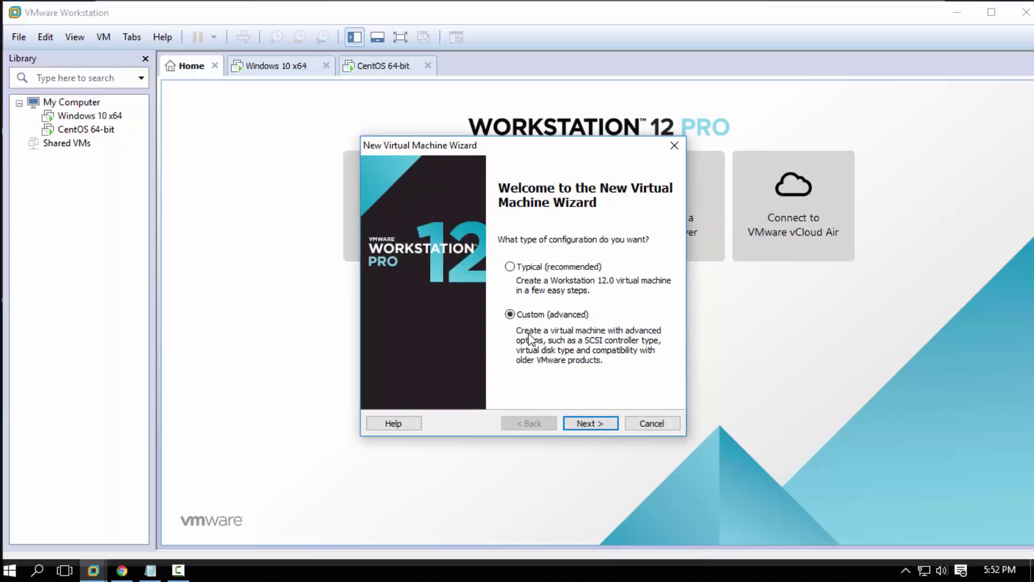
left_click(510, 315)
left_click(585, 425)
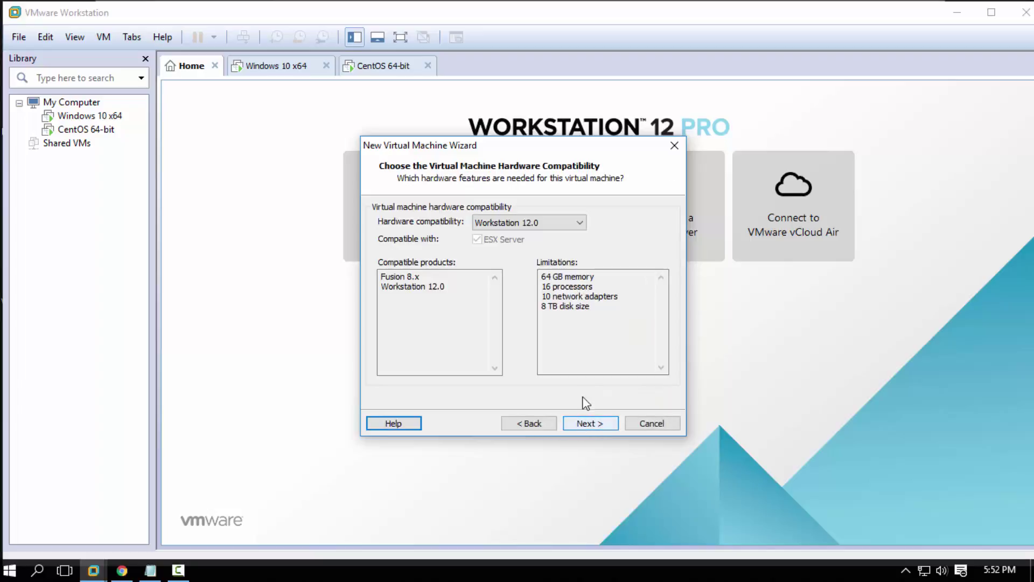
left_click(566, 222)
left_click(566, 222)
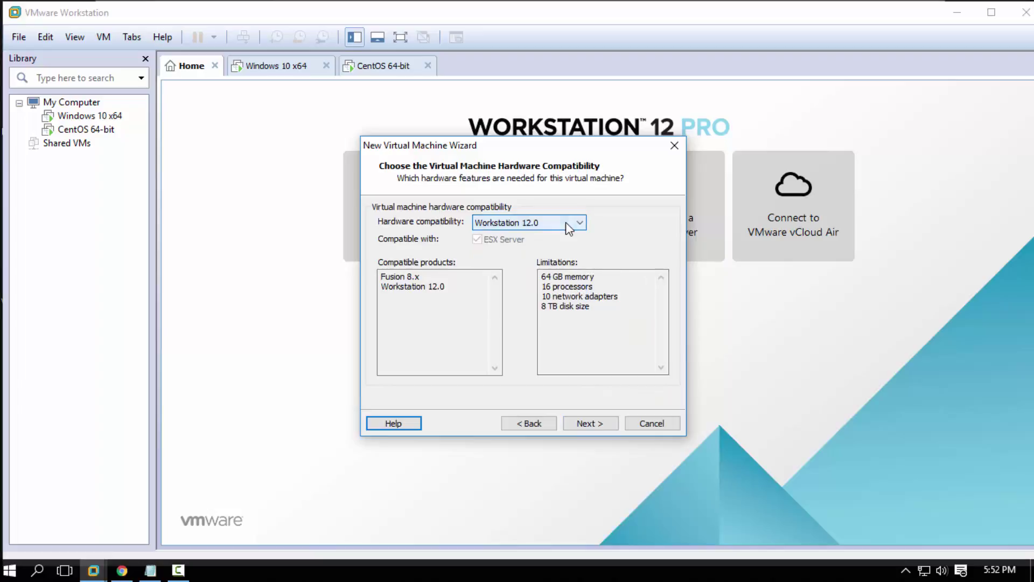
left_click(584, 423)
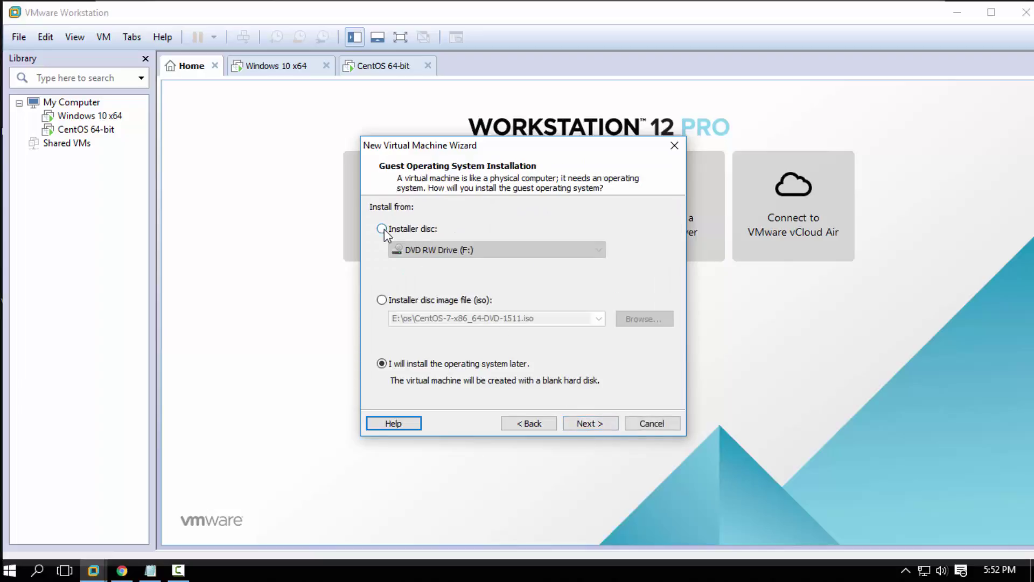
Choose to install the guest OS from an installer disc image (ISO) file
left_click(382, 229)
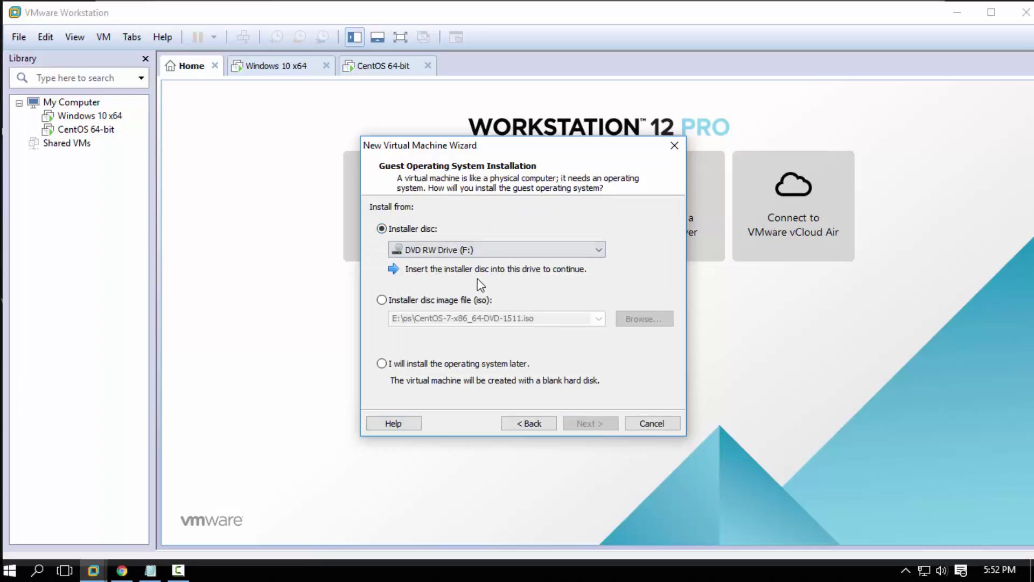
left_click(386, 299)
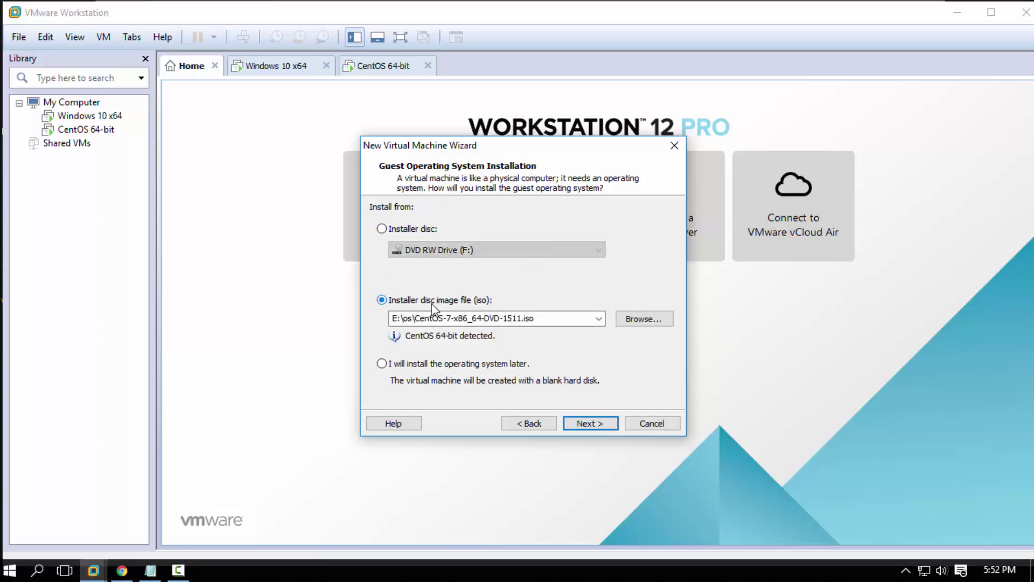
left_click(636, 319)
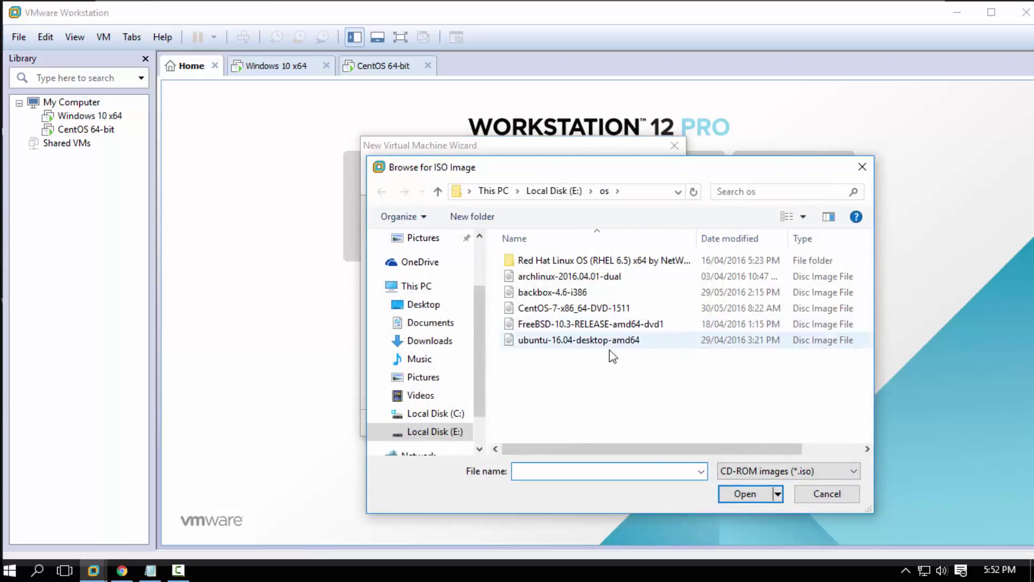
Select E:\os\CentOS-7-x86_64-DVD-1511.iso as the installer image
left_click(432, 431)
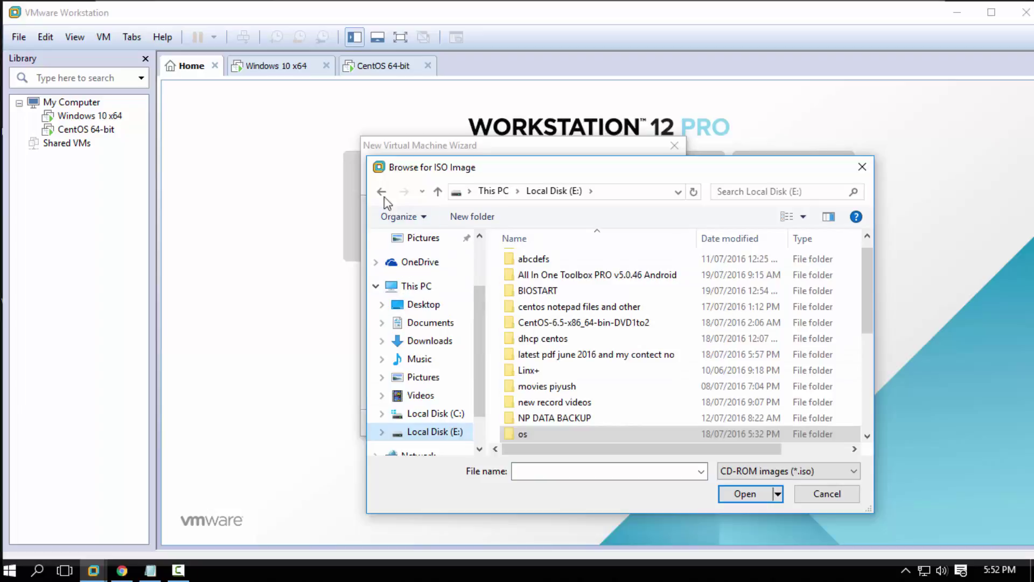
left_click(385, 194)
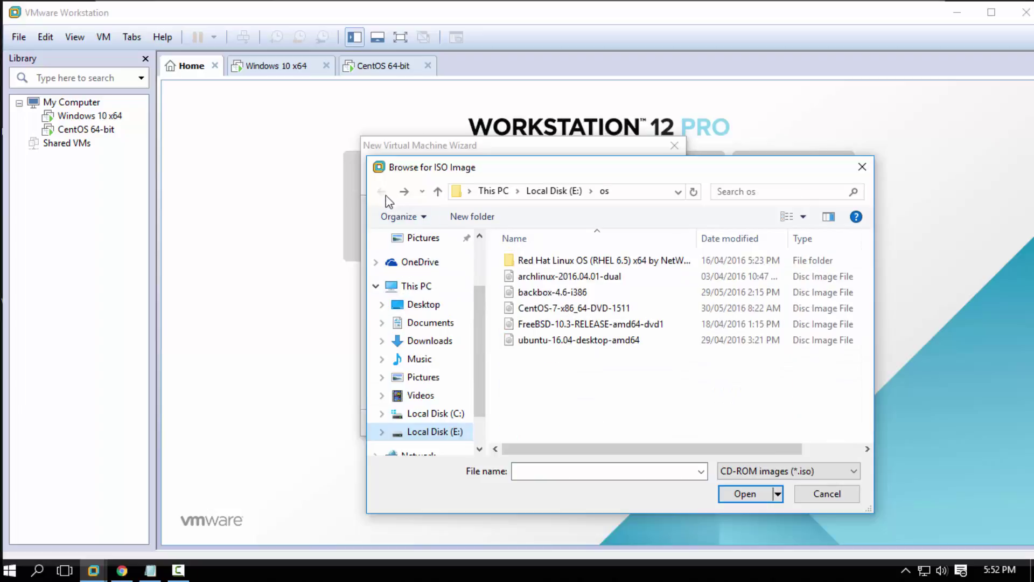
left_click(562, 316)
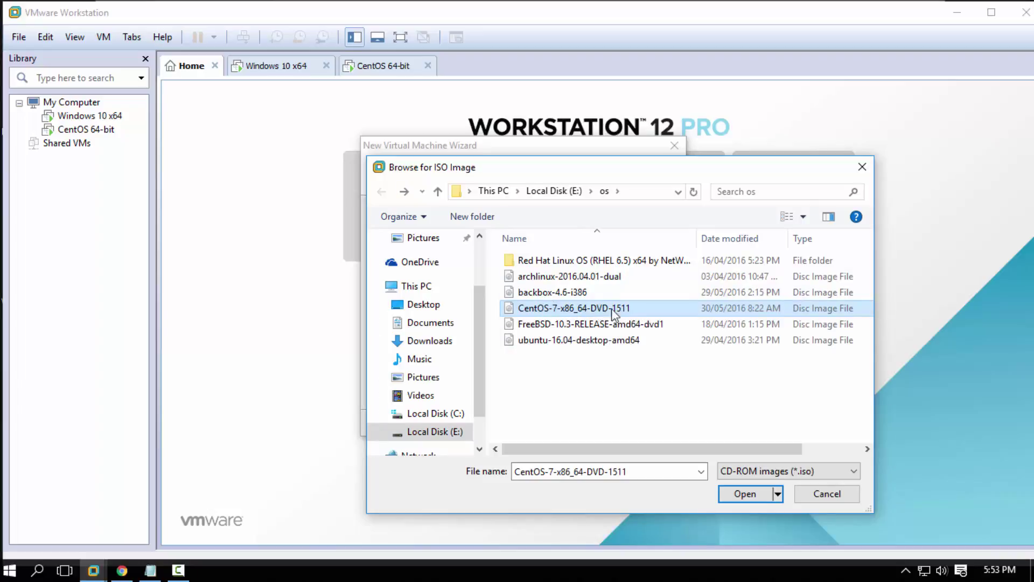
left_click(747, 495)
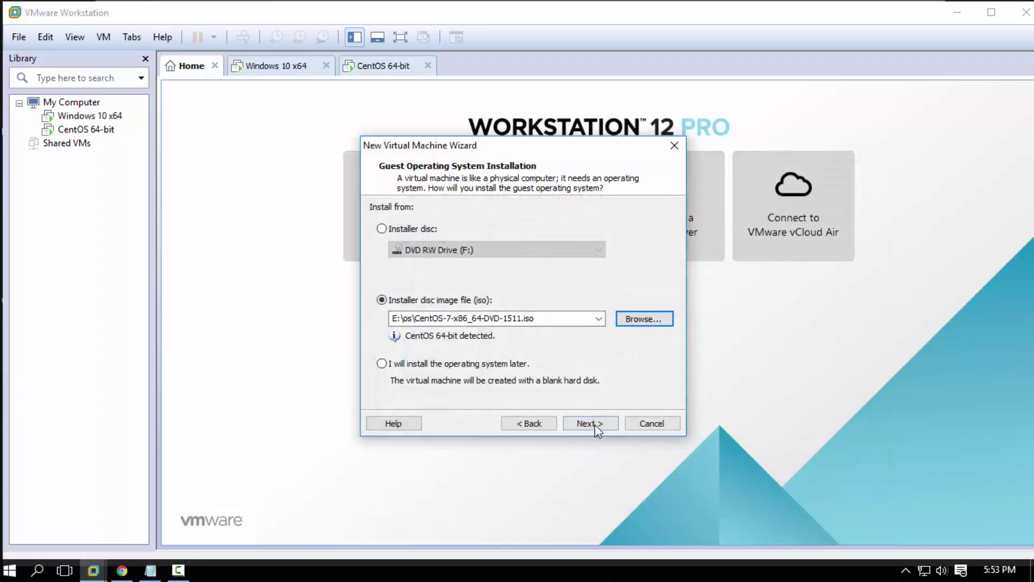
Name the virtual machine CentOS
left_click(601, 425)
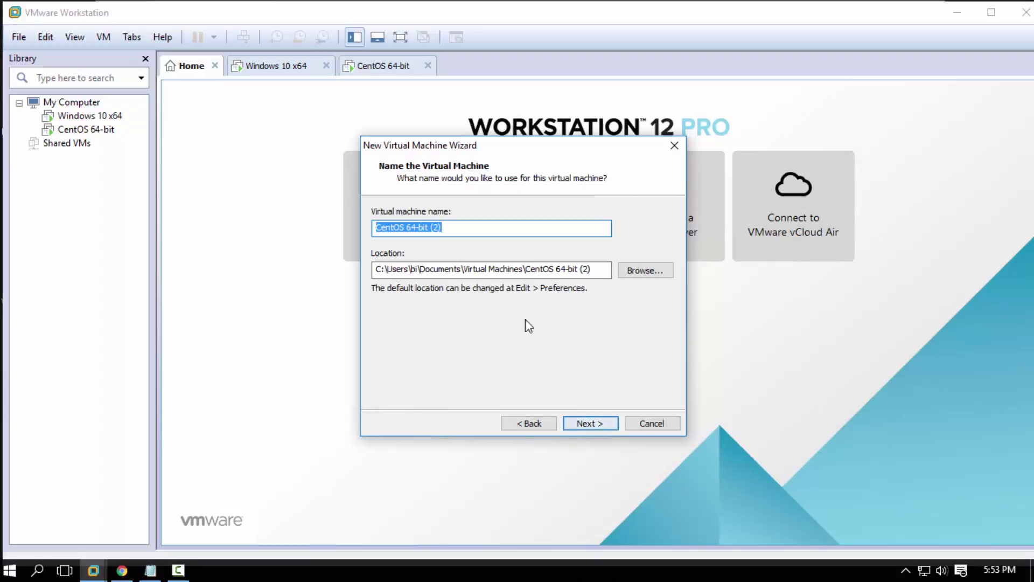
left_click(466, 231)
left_click_drag(467, 231, 410, 227)
key("BackSpace")
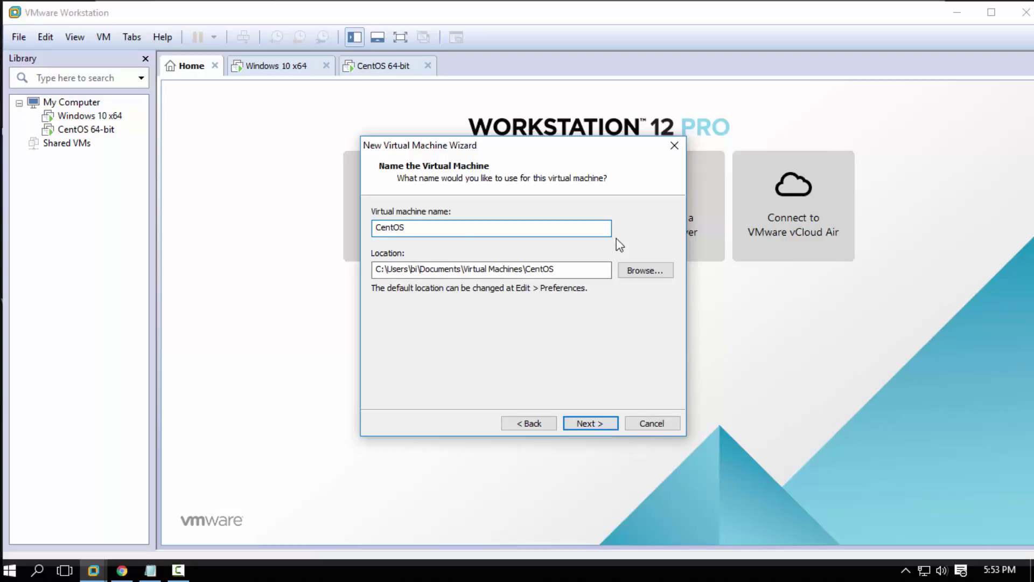
Accept 1 processor with one core, 1024 MB memory, NAT, LSI Logic and SCSI disk
left_click(585, 425)
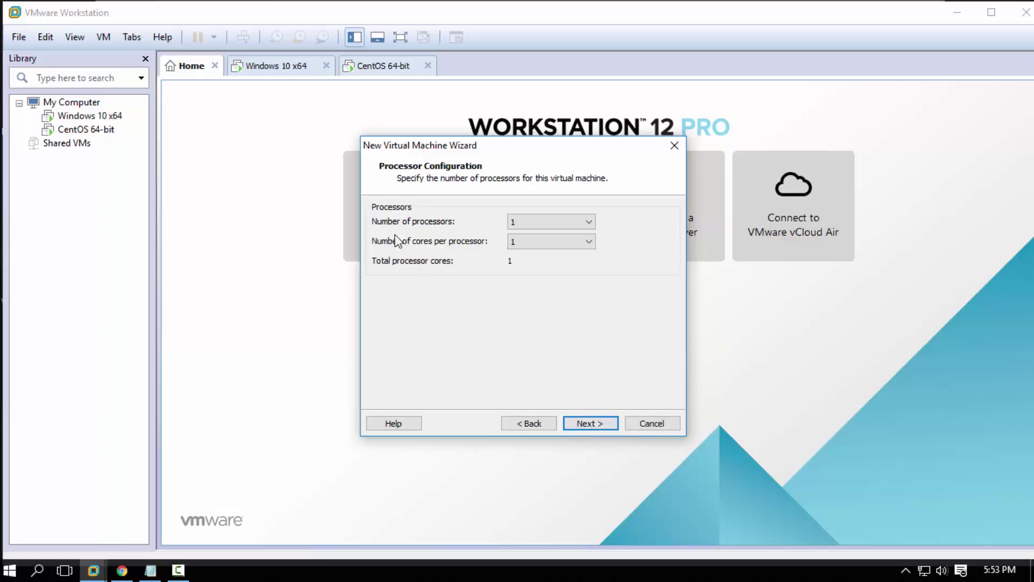
left_click(570, 241)
left_click(571, 239)
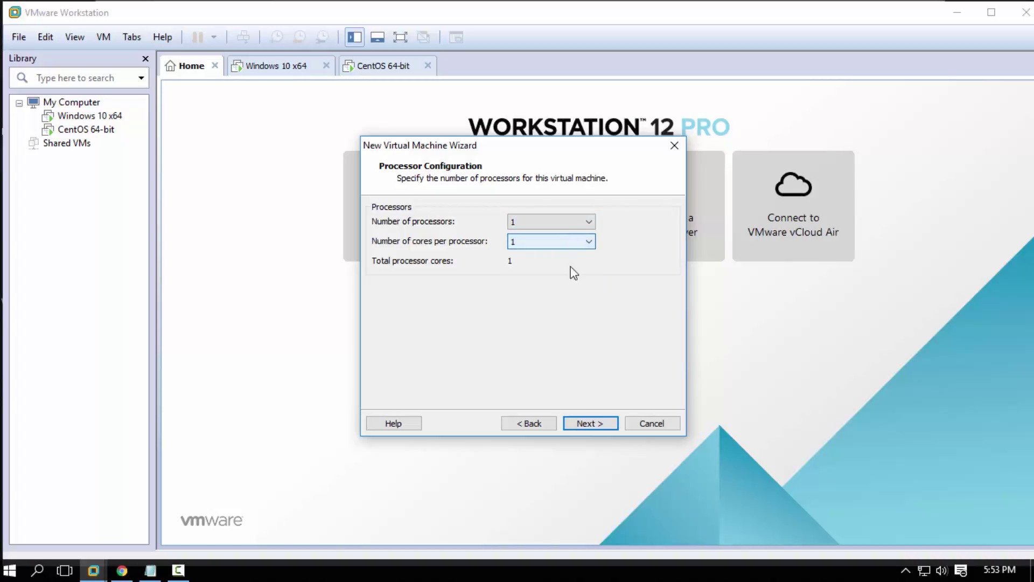
left_click(590, 426)
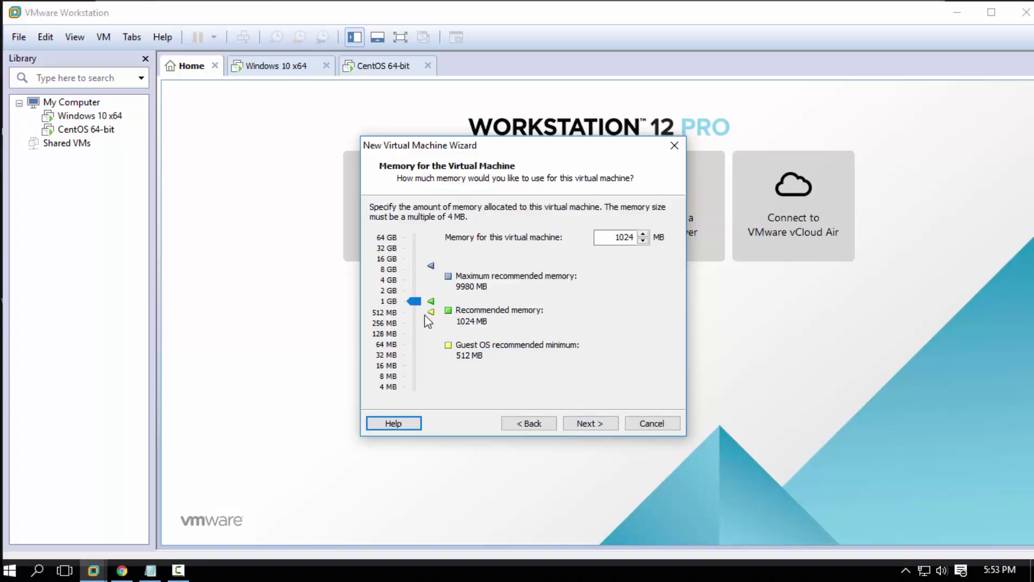
left_click(590, 423)
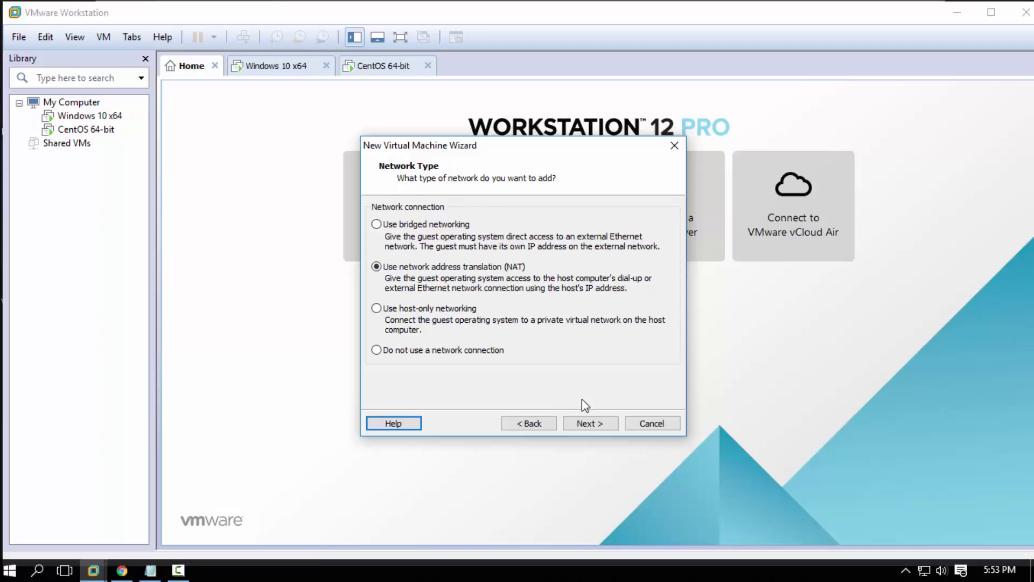
left_click(584, 422)
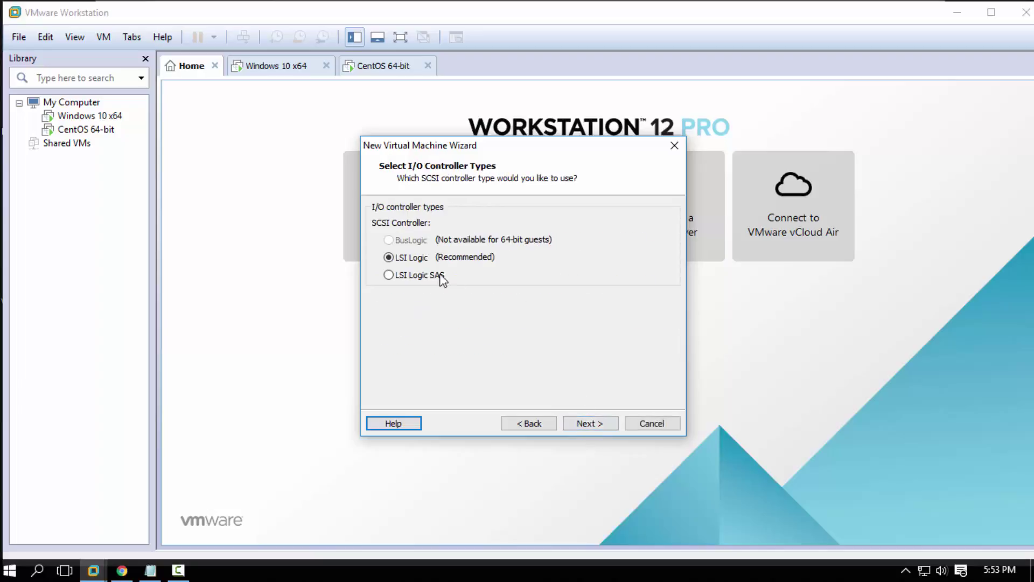
left_click(587, 421)
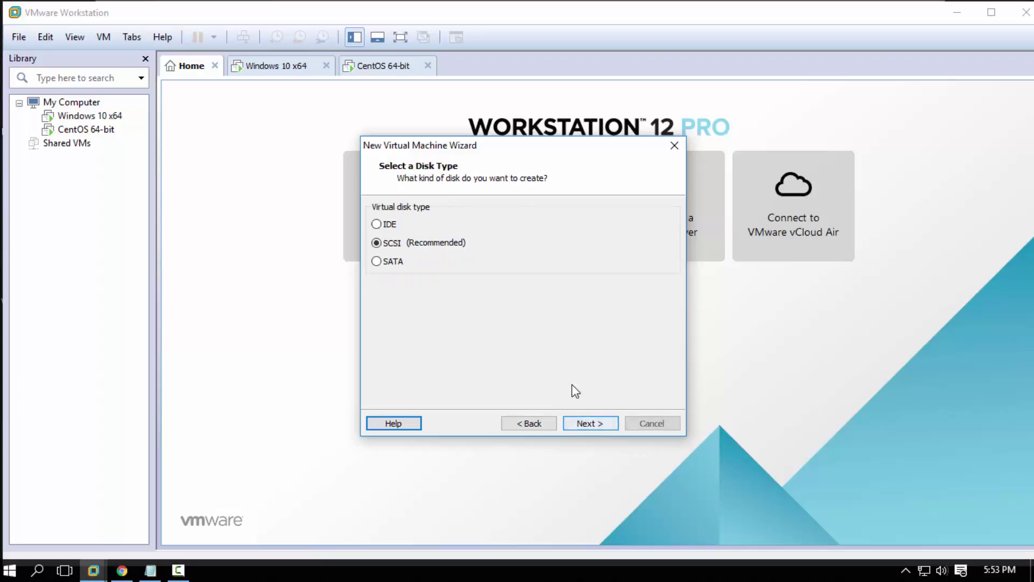
left_click(593, 424)
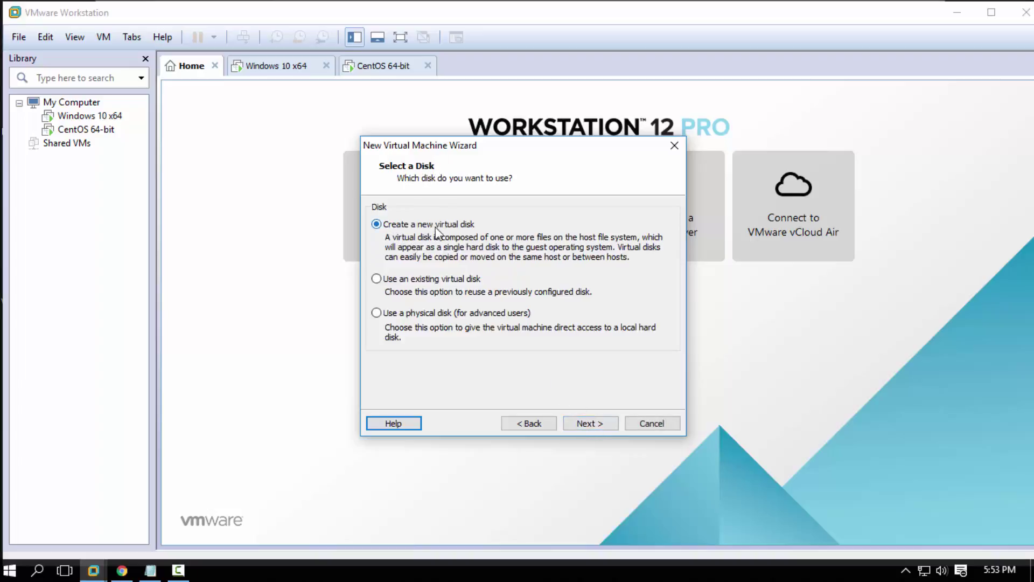
Create a new 21 GB, non-preallocated, single-file CentOS.vmdk disk and finish the wizard
left_click(599, 423)
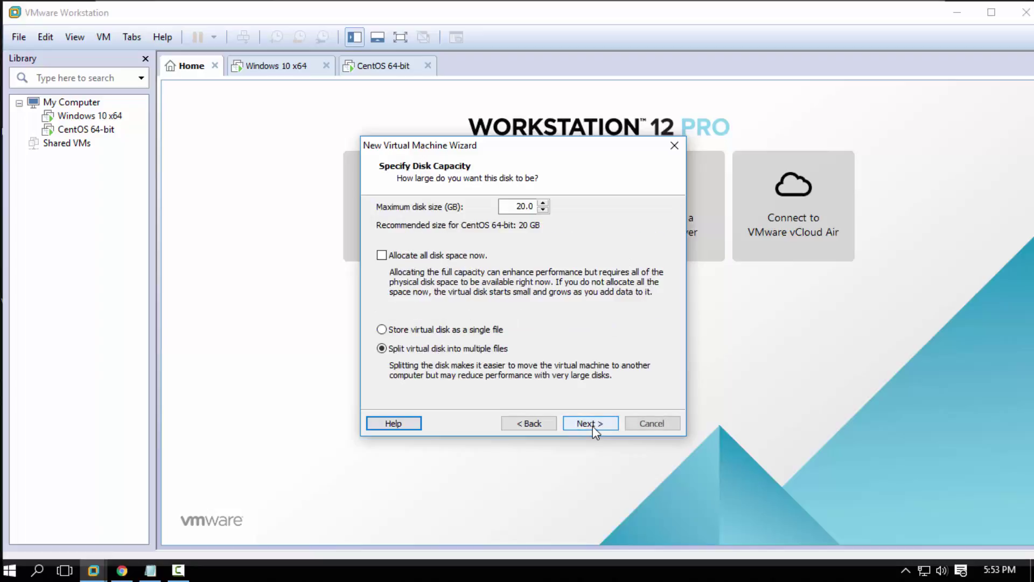
left_click(390, 257)
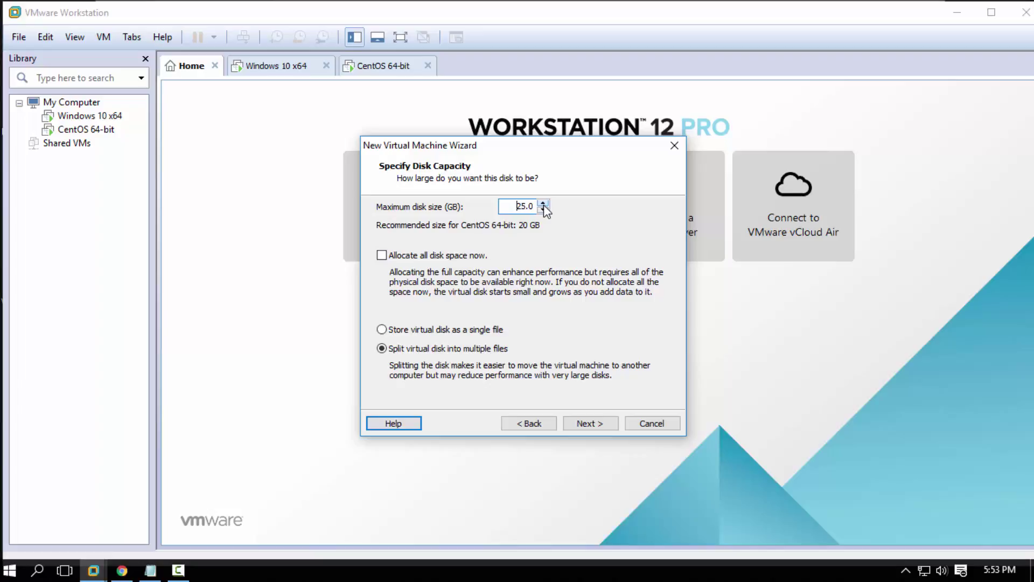
left_click(546, 212)
left_click(547, 211)
left_click(547, 212)
left_click(547, 211)
left_click(547, 211)
left_click(429, 330)
left_click(589, 424)
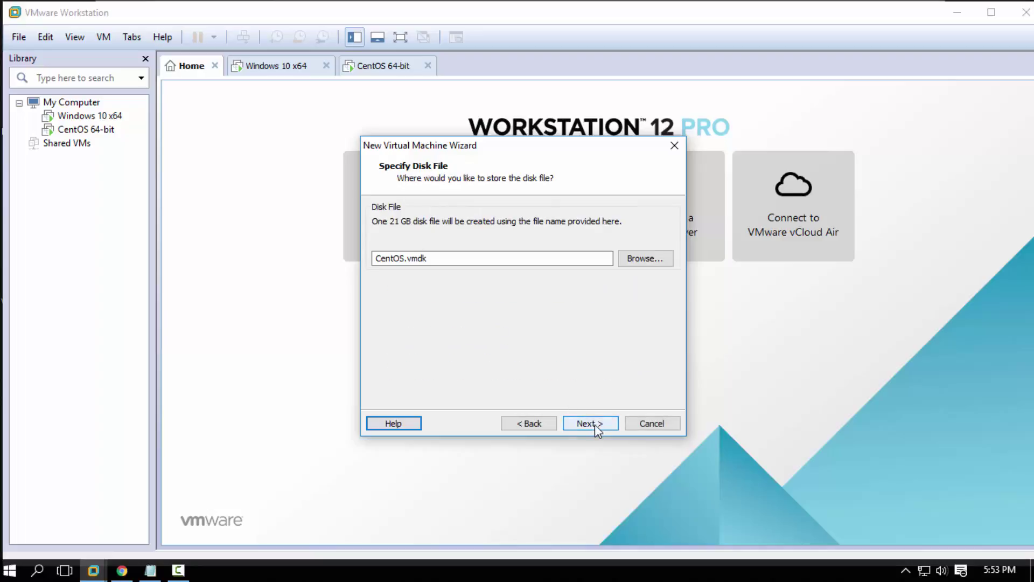
left_click(596, 421)
left_click(596, 423)
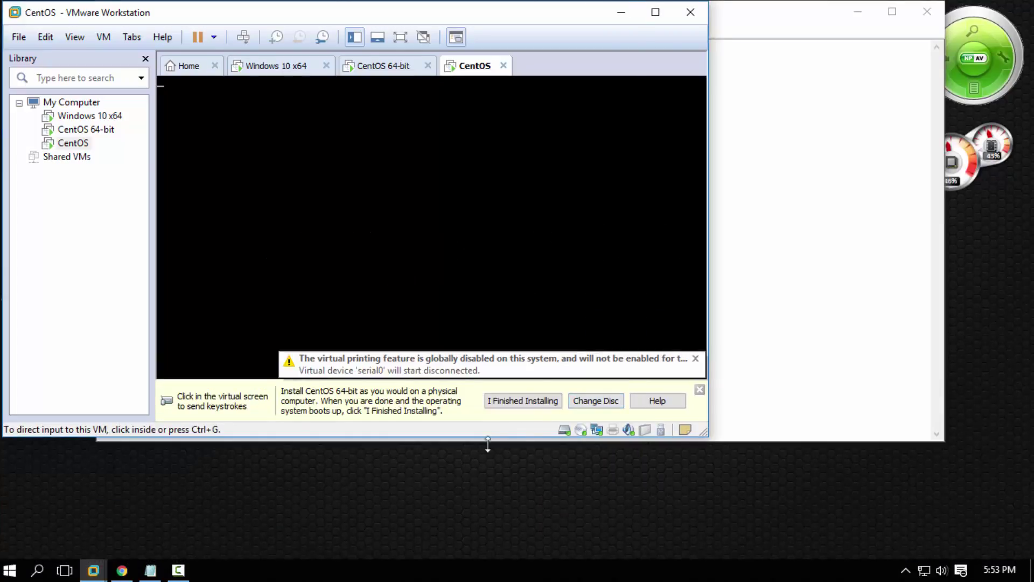
Boot the Install CentOS 7 entry from the VM's boot menu
left_click(487, 461)
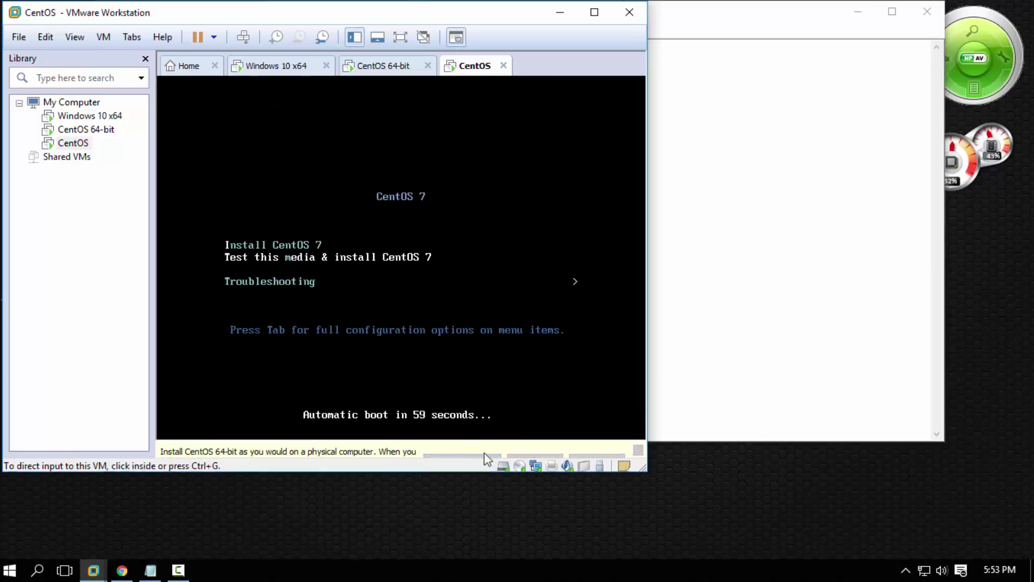
left_click(262, 255)
key("Up")
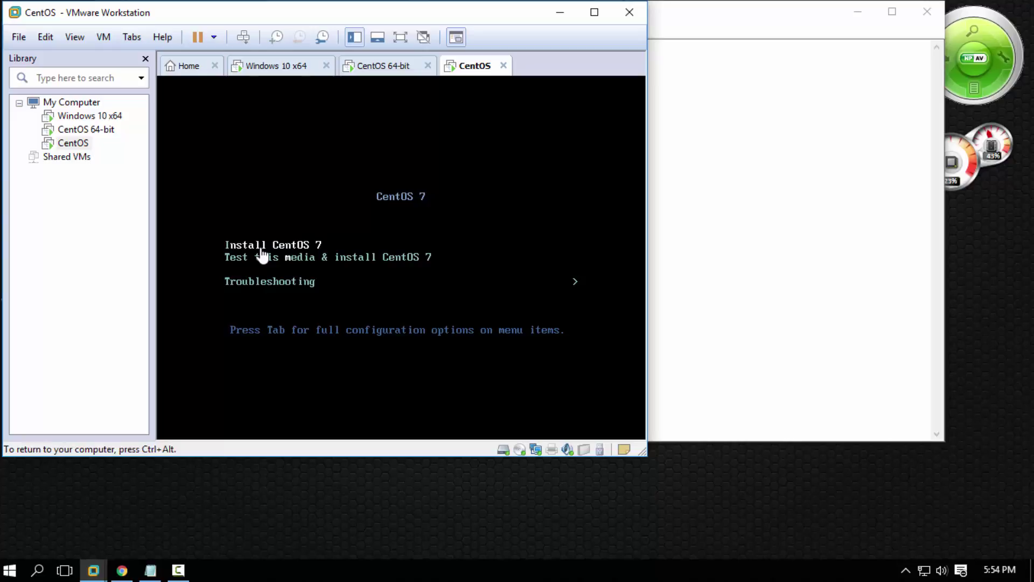
key("ctrl+alt")
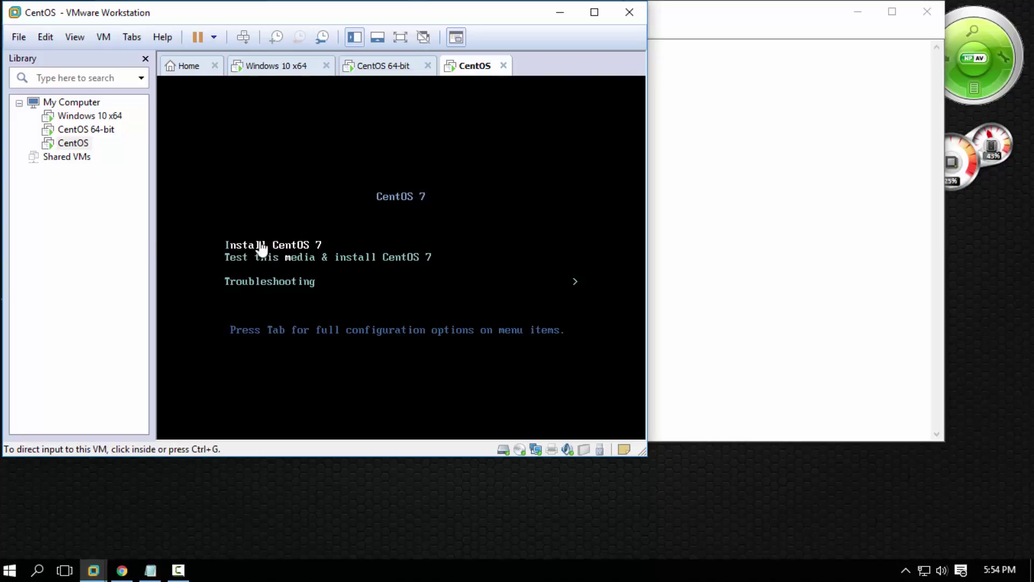
left_click(273, 248)
key("Return")
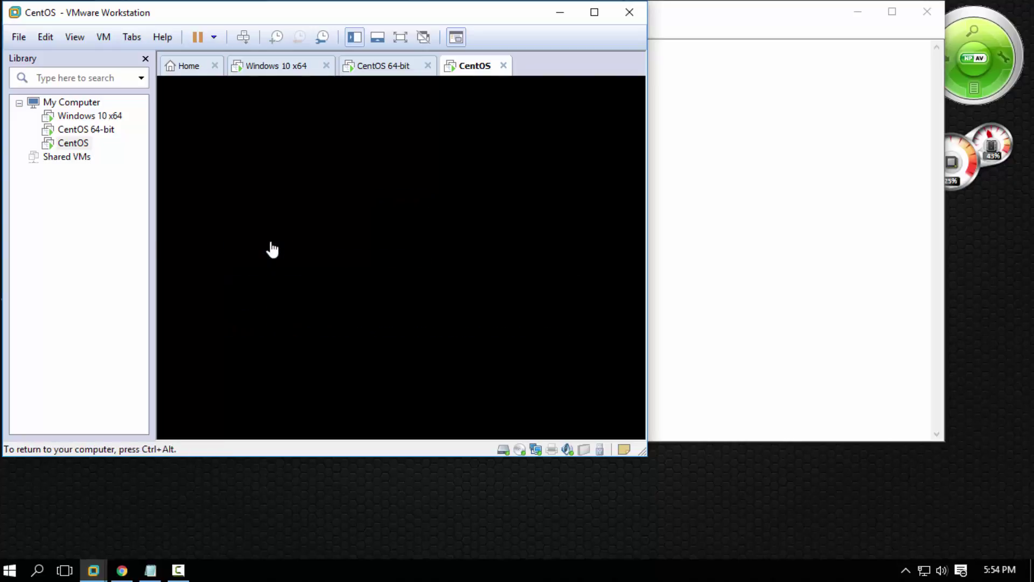
key("ctrl+alt")
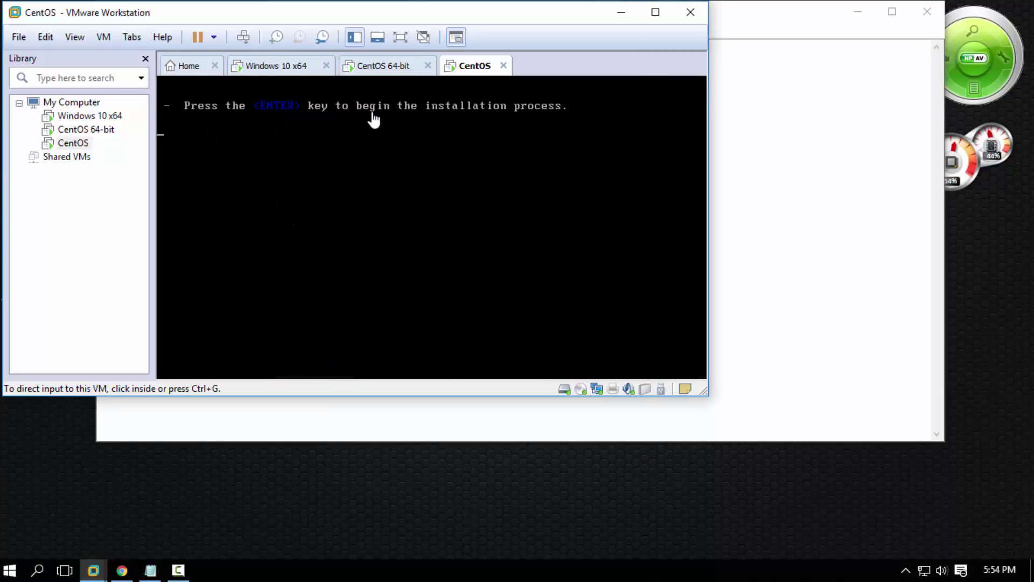
left_click(353, 135)
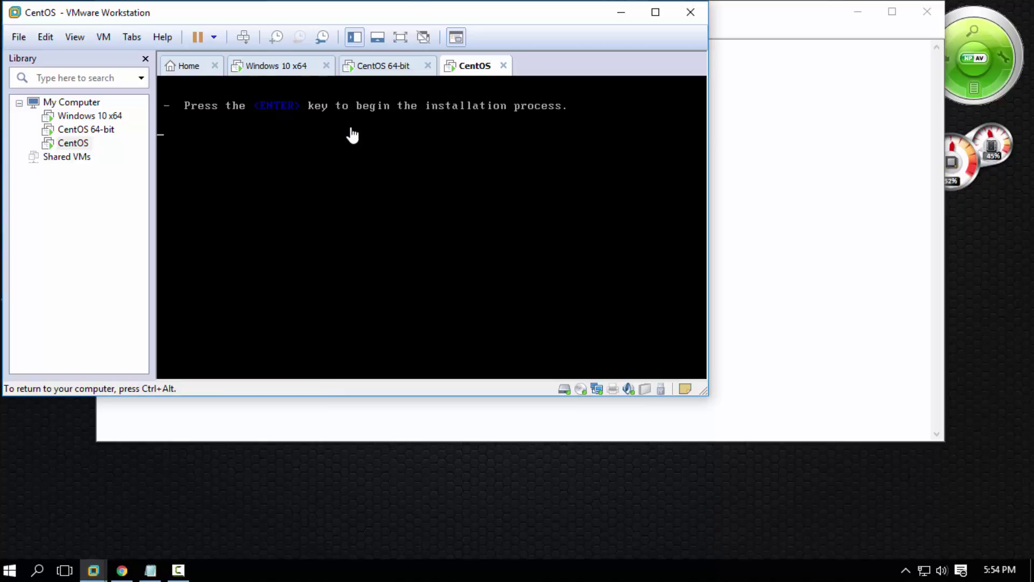
Show the VM full screen without the Library, then accept English (United States) in the installer
key("ctrl+alt")
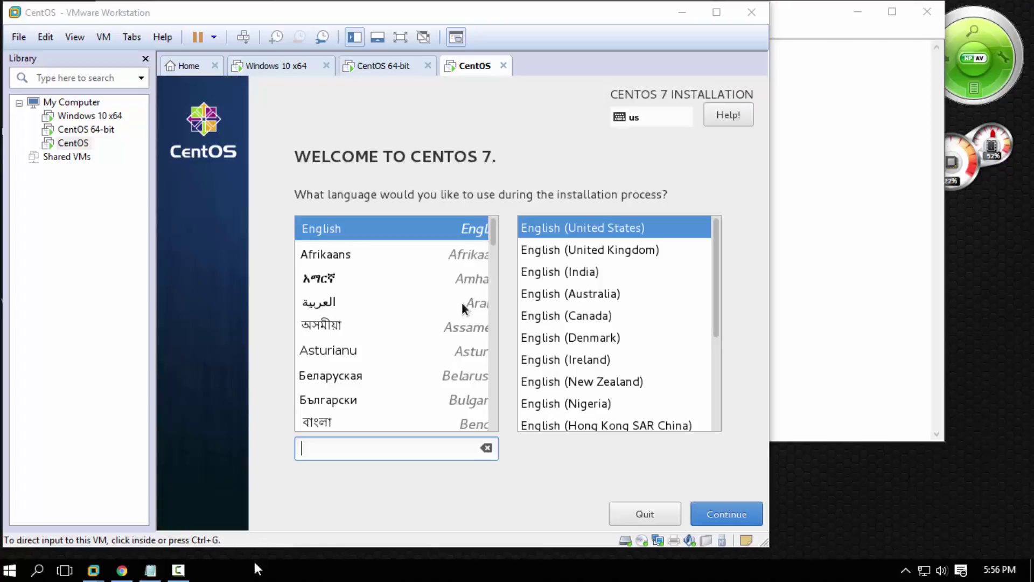
left_click(716, 12)
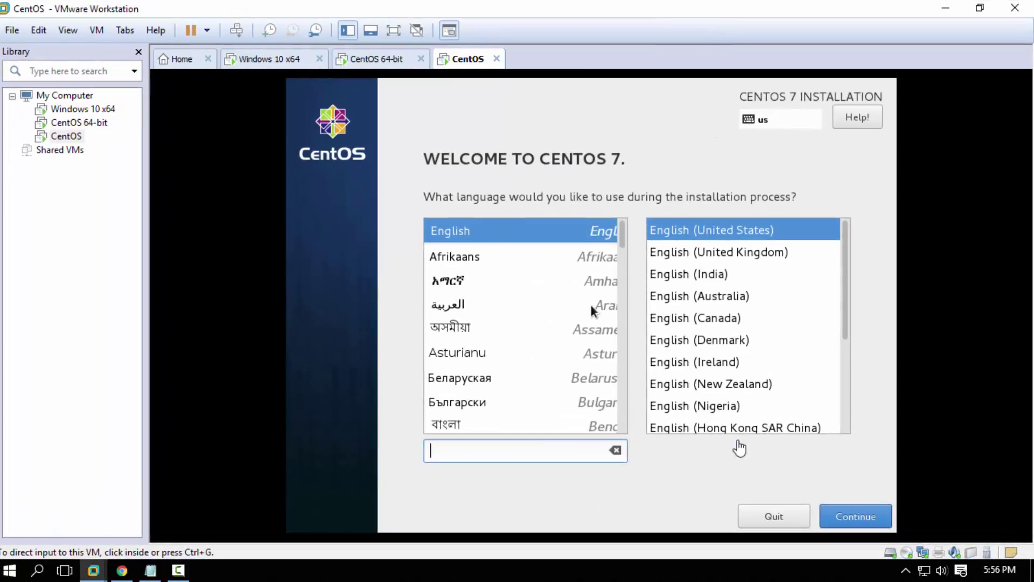
left_click(138, 54)
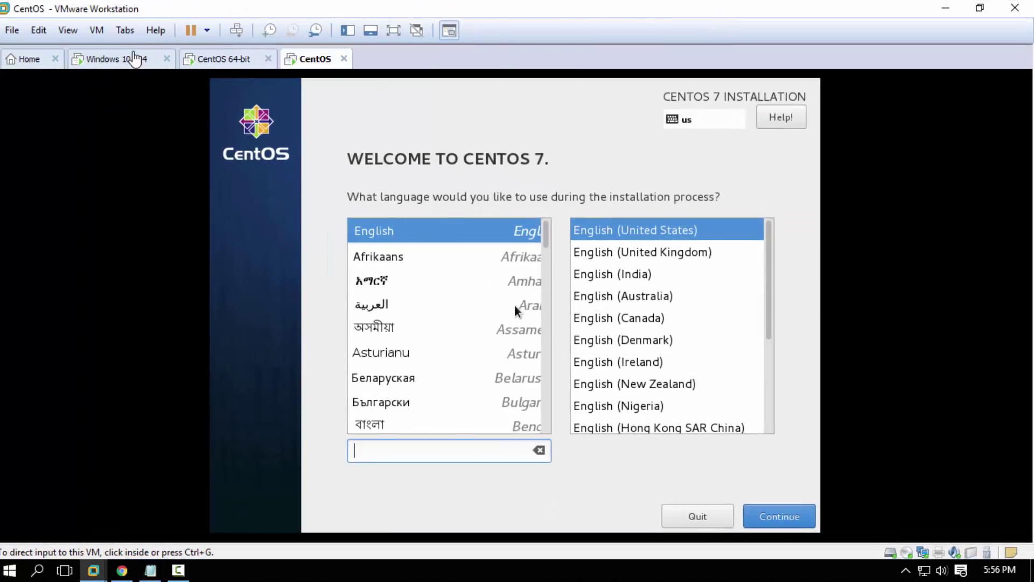
left_click(393, 30)
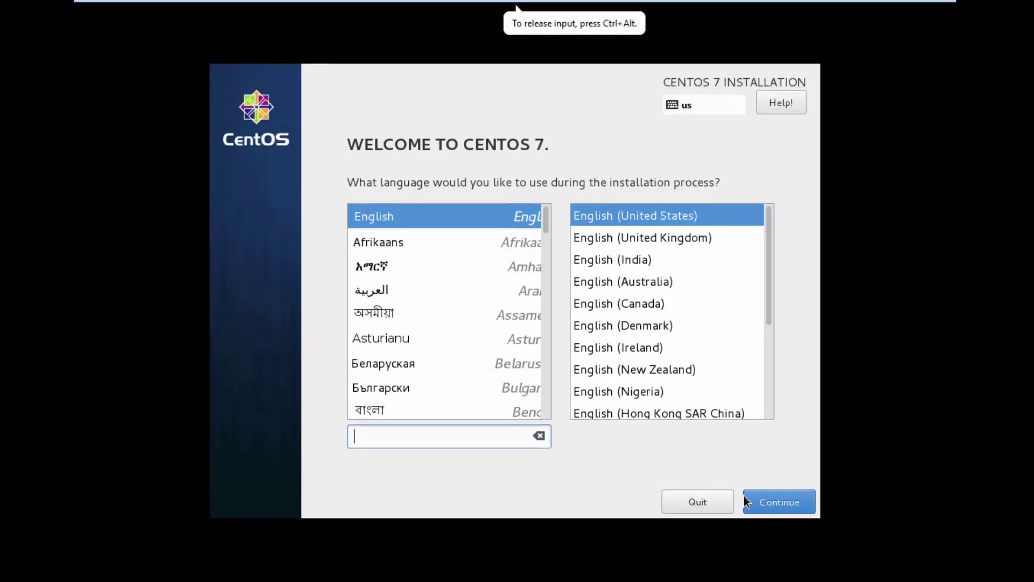
left_click(777, 506)
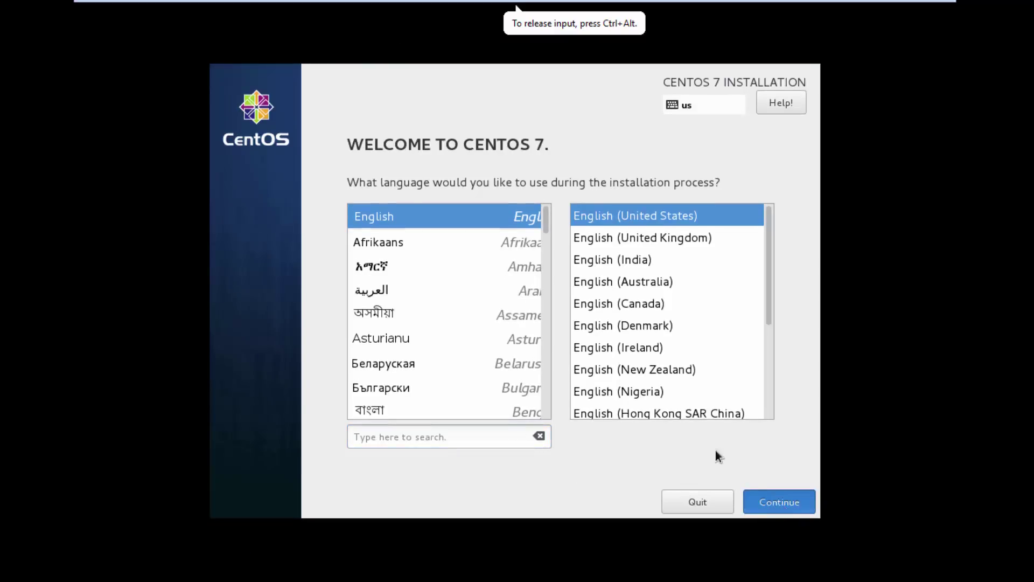
left_click(785, 509)
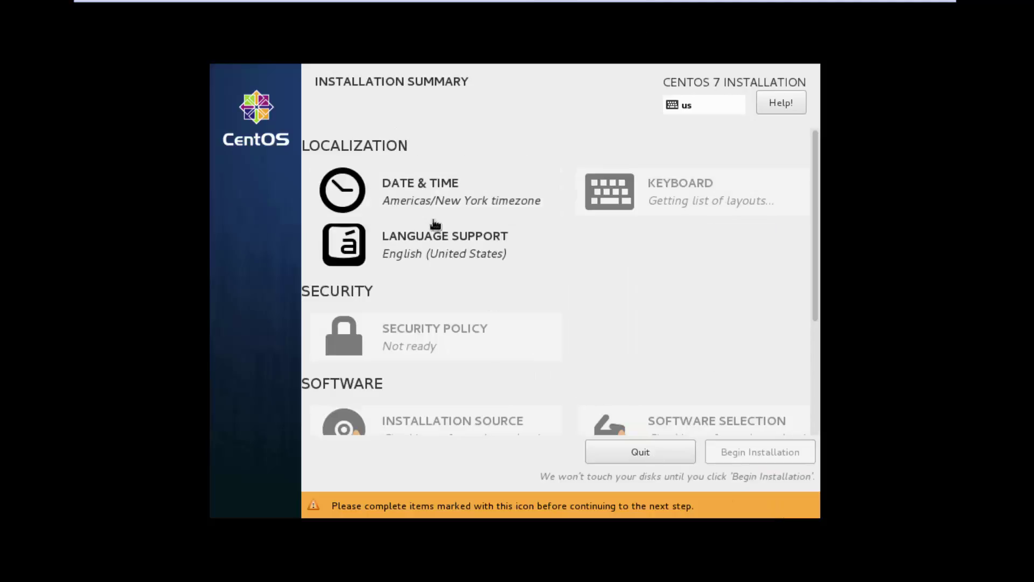
Keep the Americas/New York time zone and switch the clock to AM/PM format
left_click(430, 208)
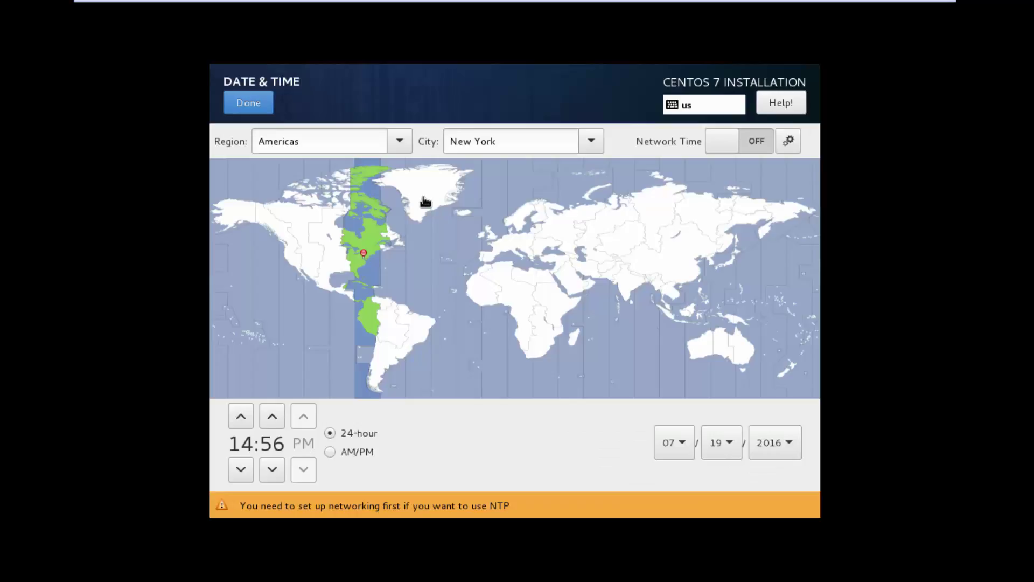
left_click(397, 143)
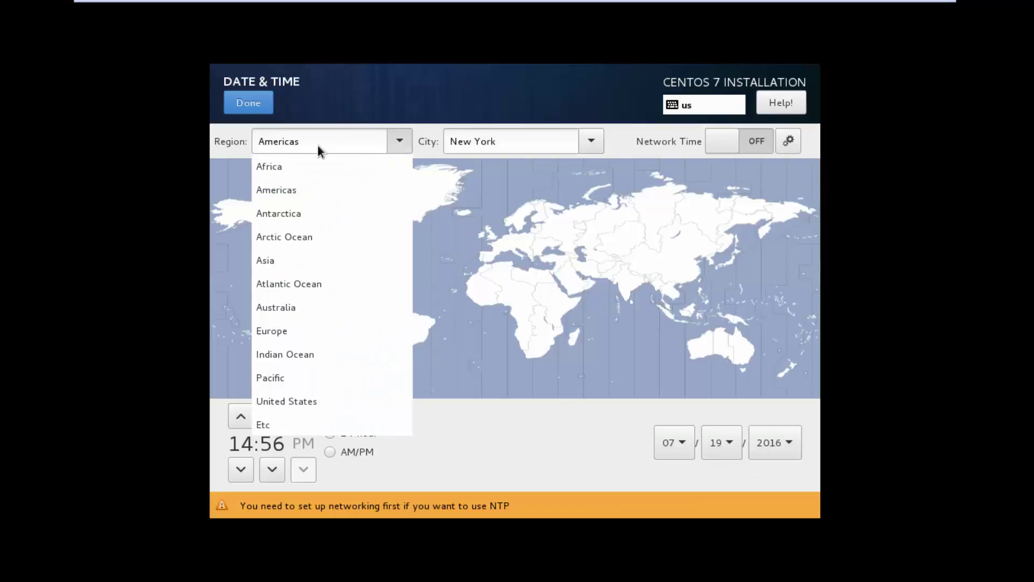
left_click(590, 143)
left_click(590, 144)
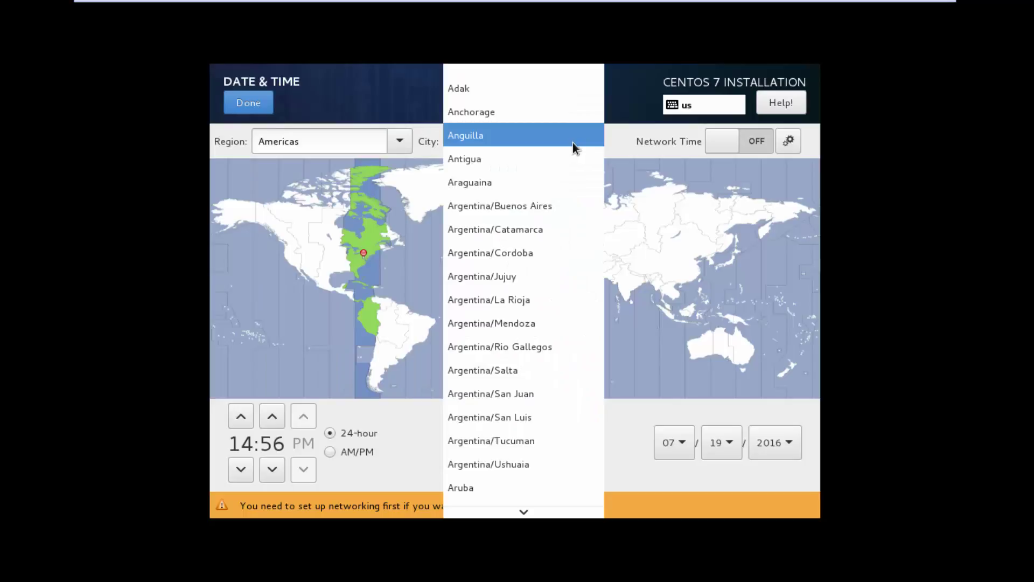
left_click(639, 114)
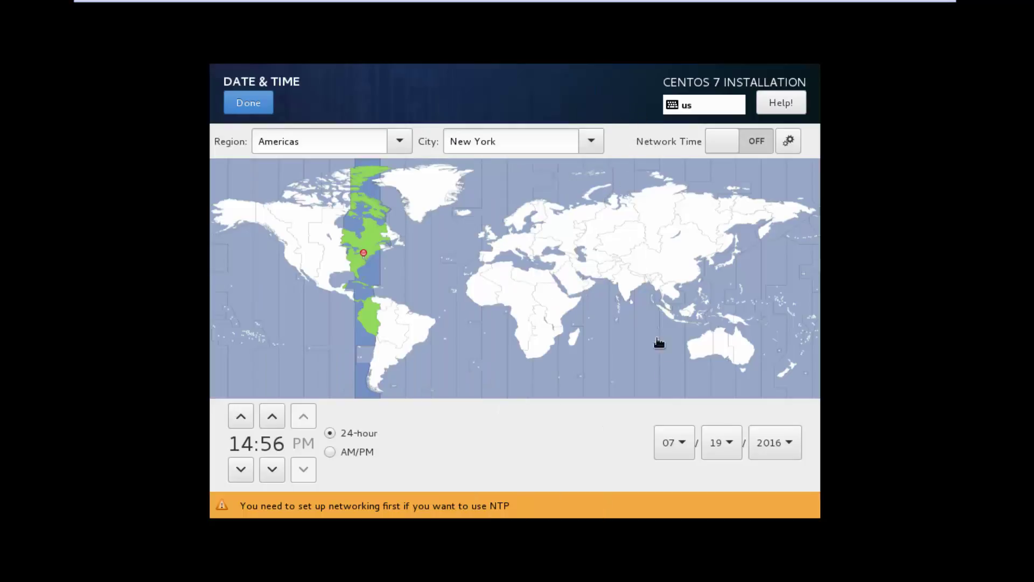
left_click(330, 452)
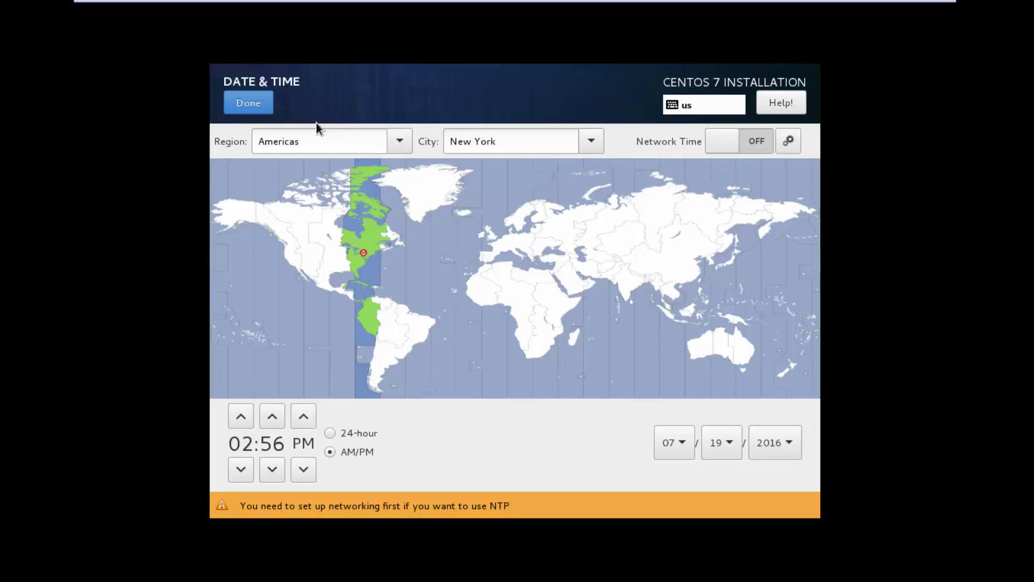
Confirm date and time, language support and the English (US) keyboard layout
left_click(249, 104)
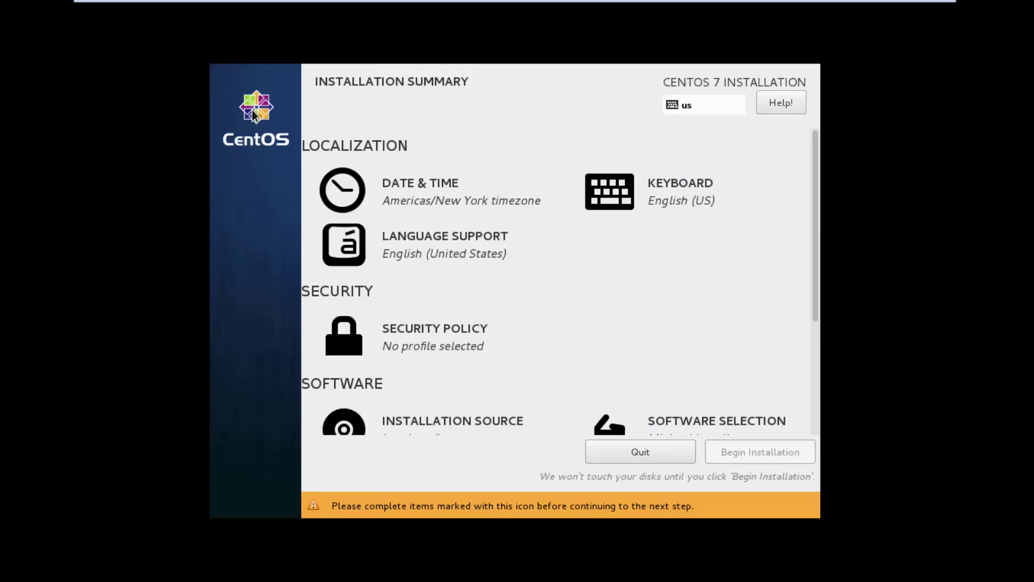
left_click(422, 261)
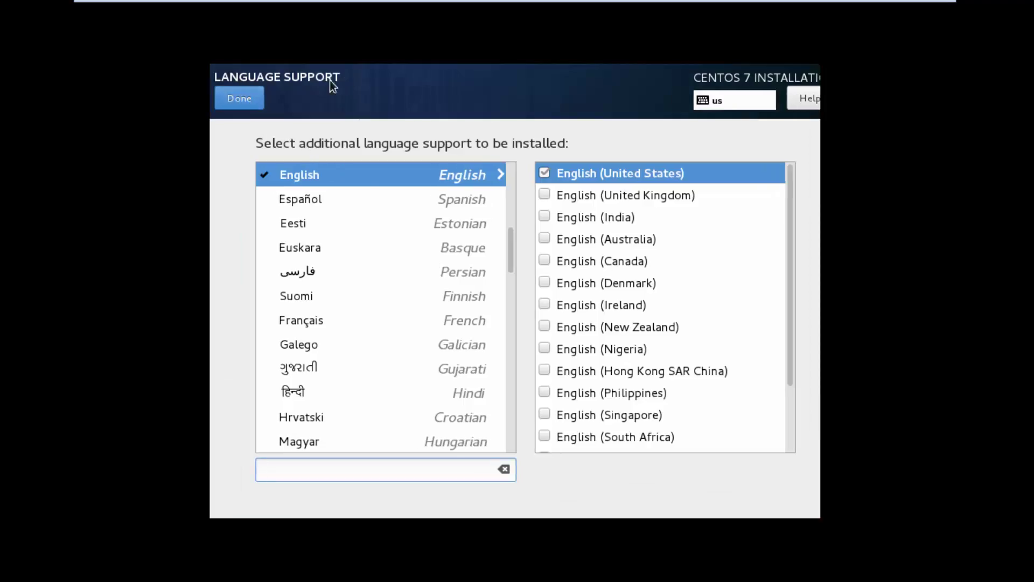
left_click(252, 98)
left_click(638, 207)
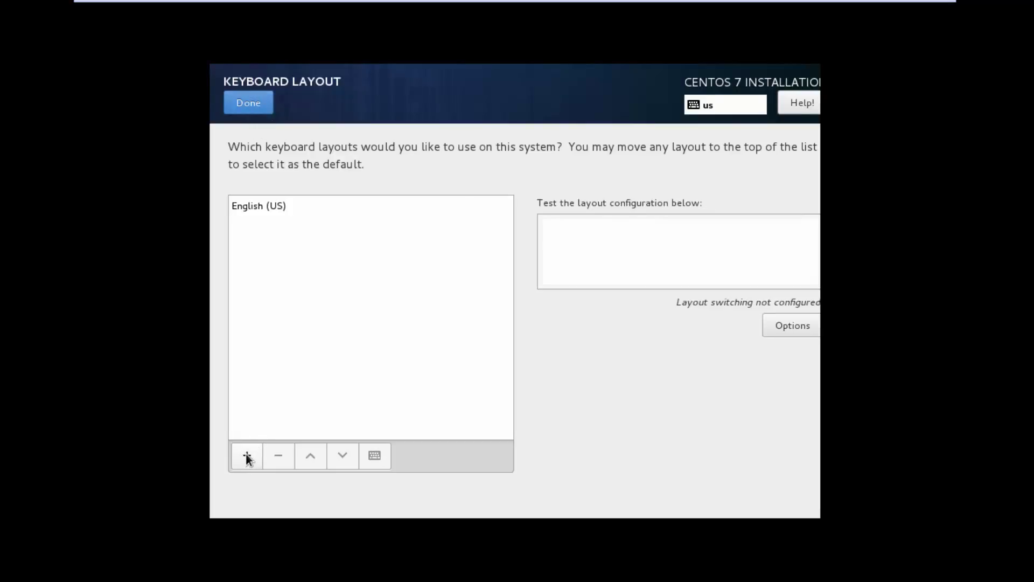
left_click(257, 102)
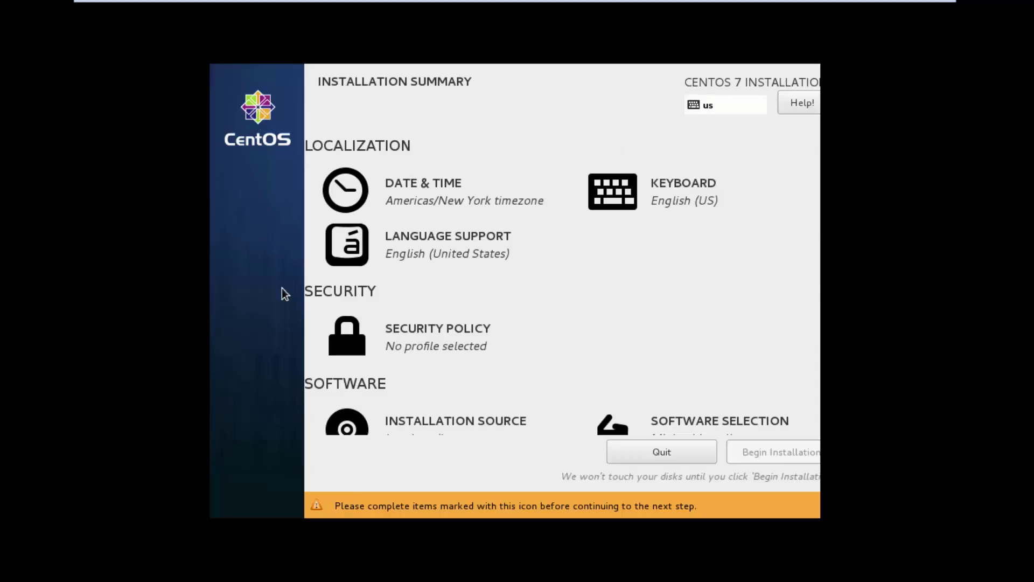
Set Software Selection to Minimal Install
scroll(485, 352, "down", 3)
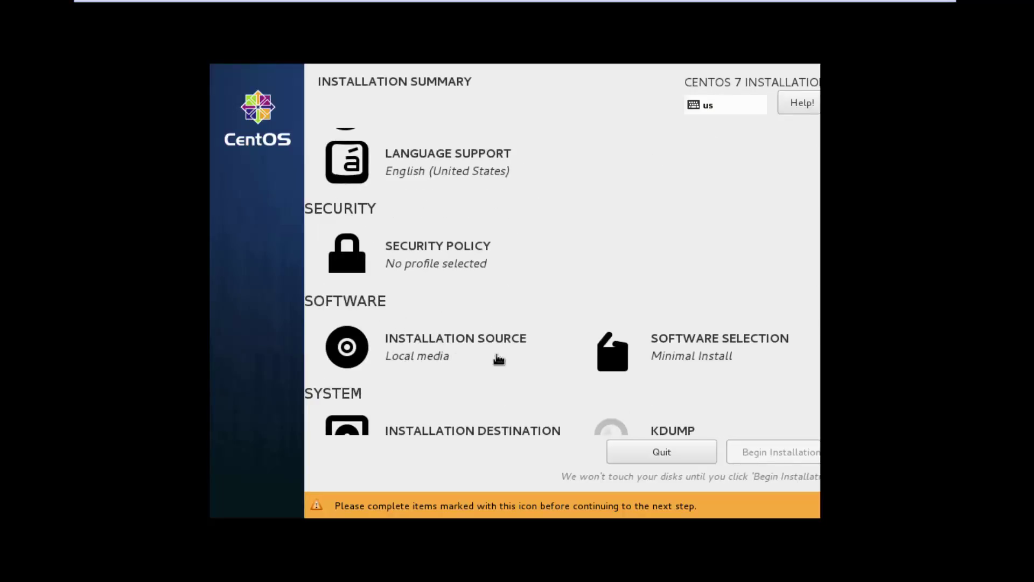
left_click(685, 360)
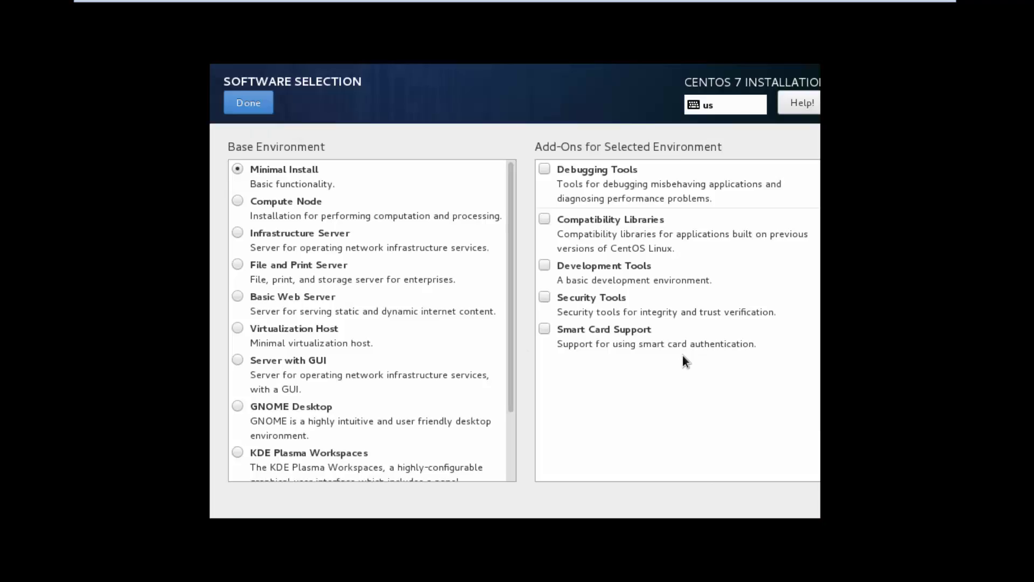
left_click(255, 185)
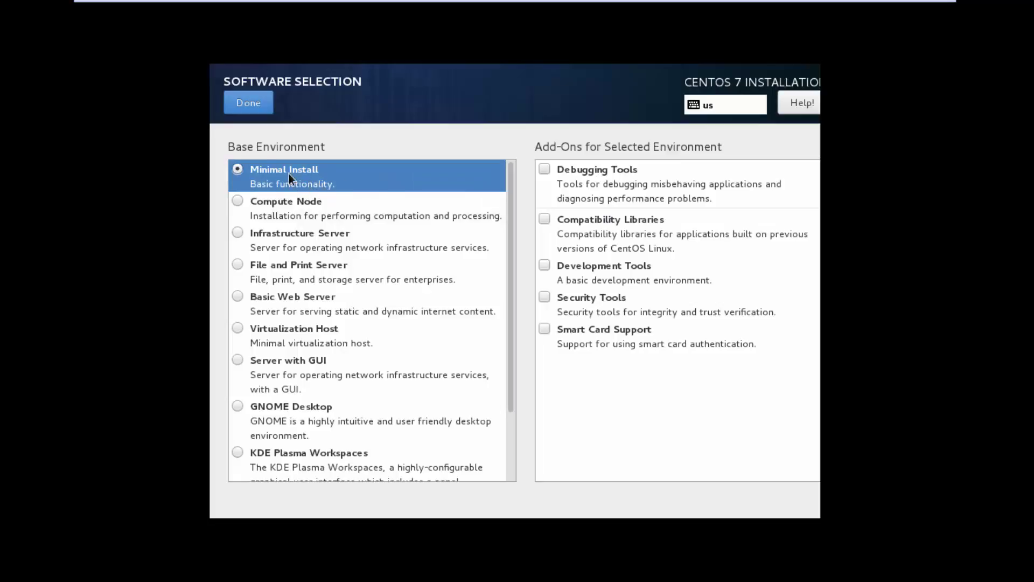
left_click(248, 103)
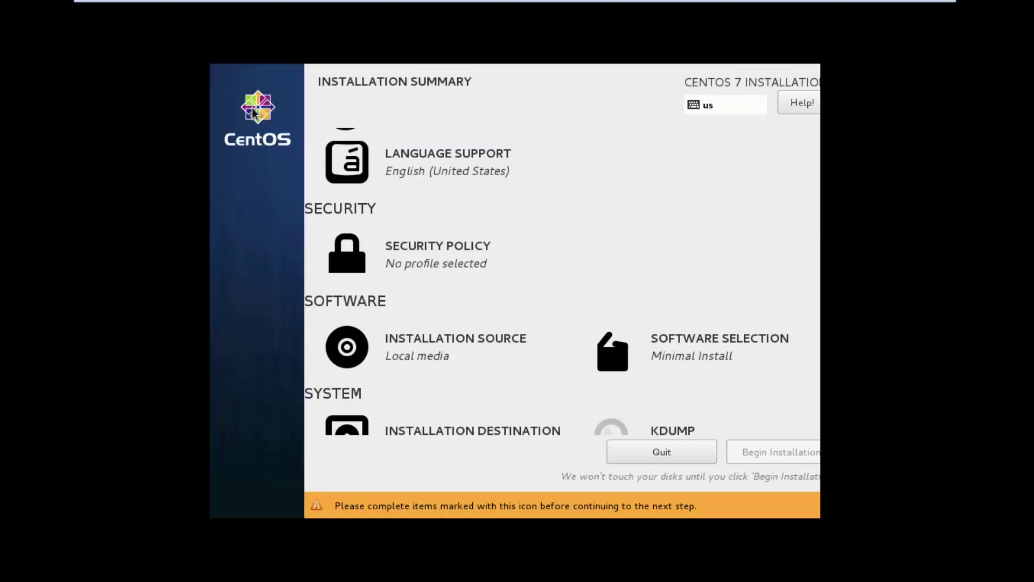
Deselect the 21 GiB virtual disk under Installation Destination and return to the summary
scroll(422, 358, "down", 3)
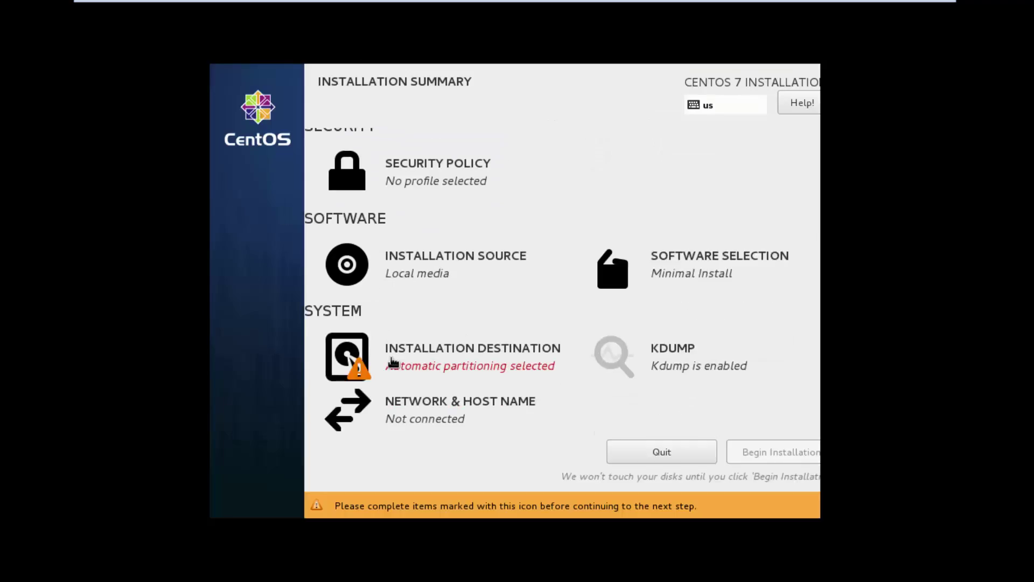
left_click(392, 362)
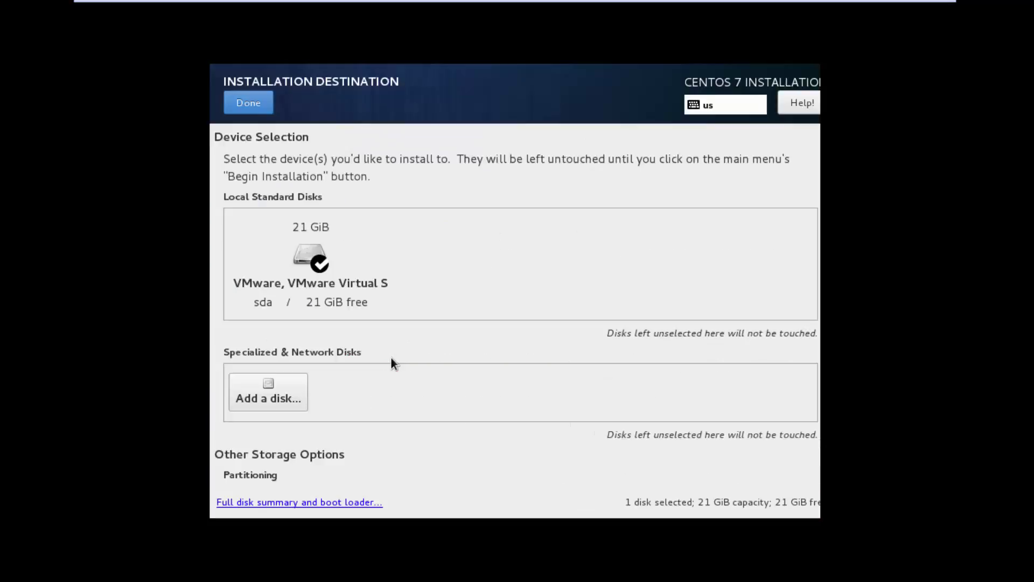
left_click(312, 264)
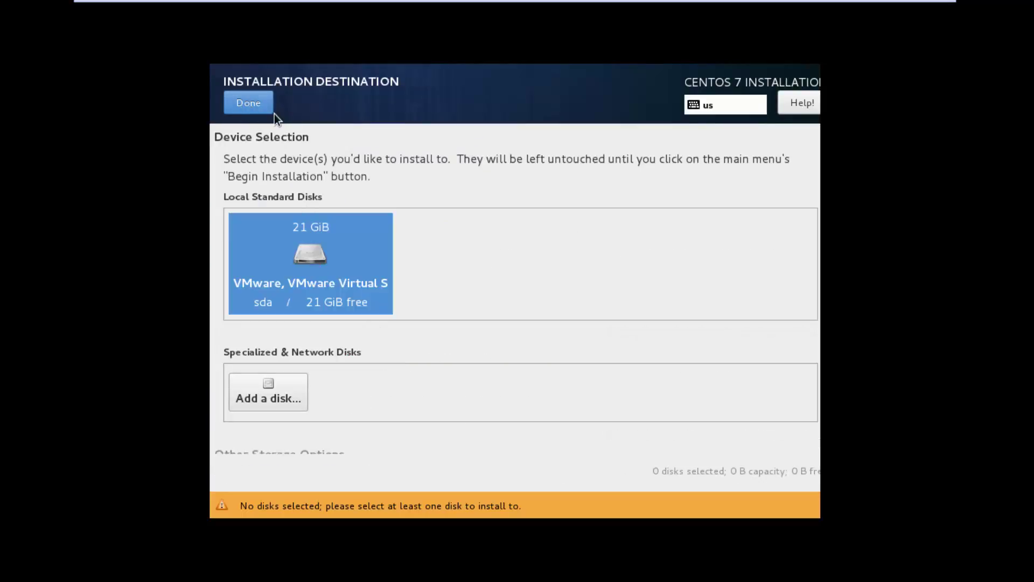
left_click(262, 109)
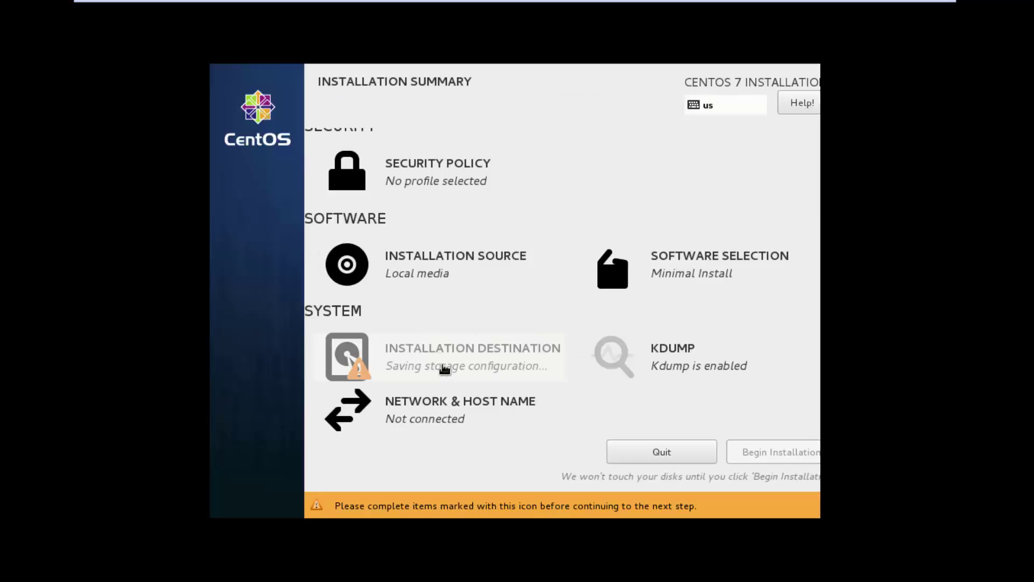
scroll(577, 395, "down", 1)
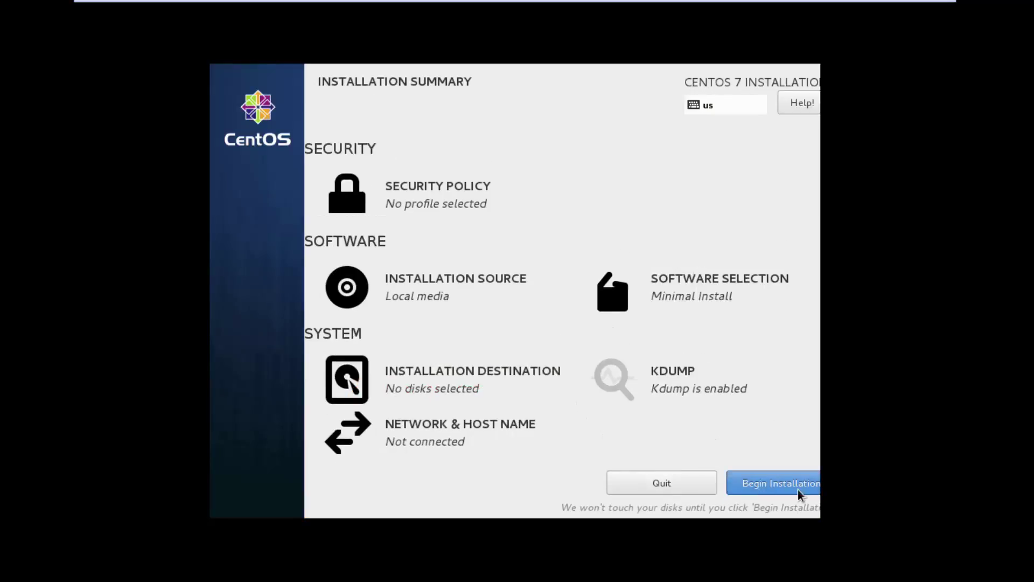
Begin the installation and set a matching root password, accepting it despite the weak warning
left_click(755, 482)
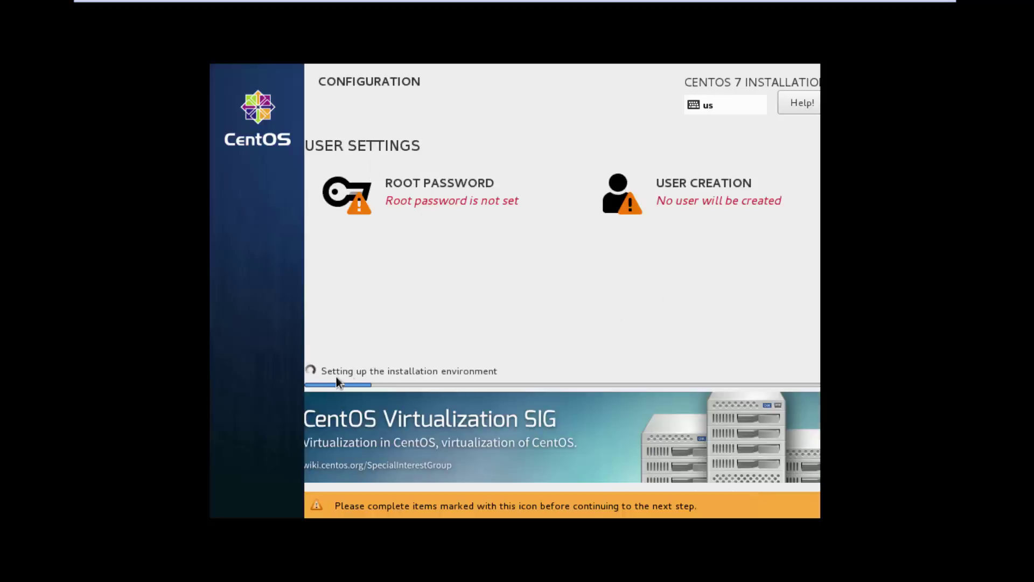
left_click(415, 207)
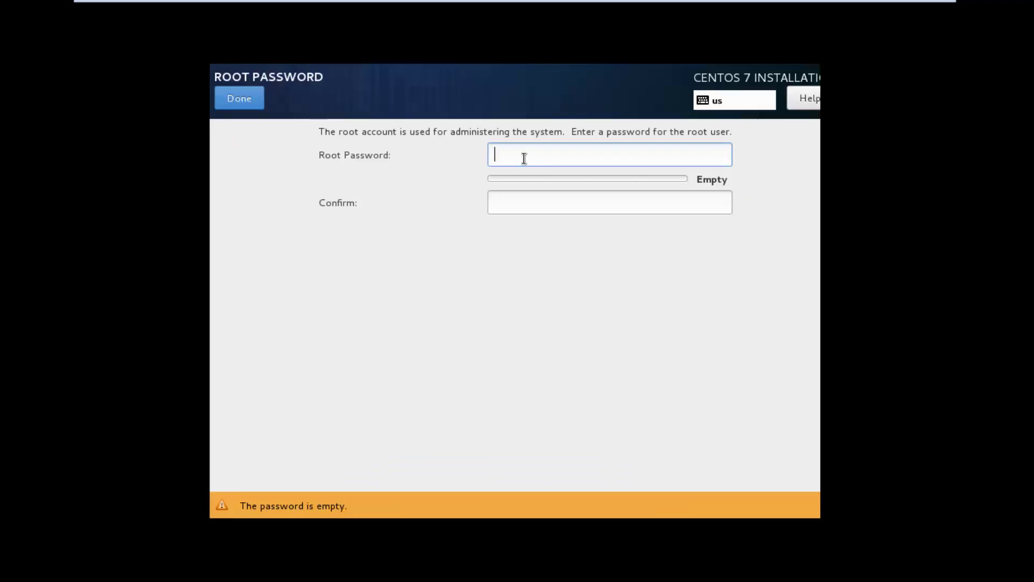
type("root")
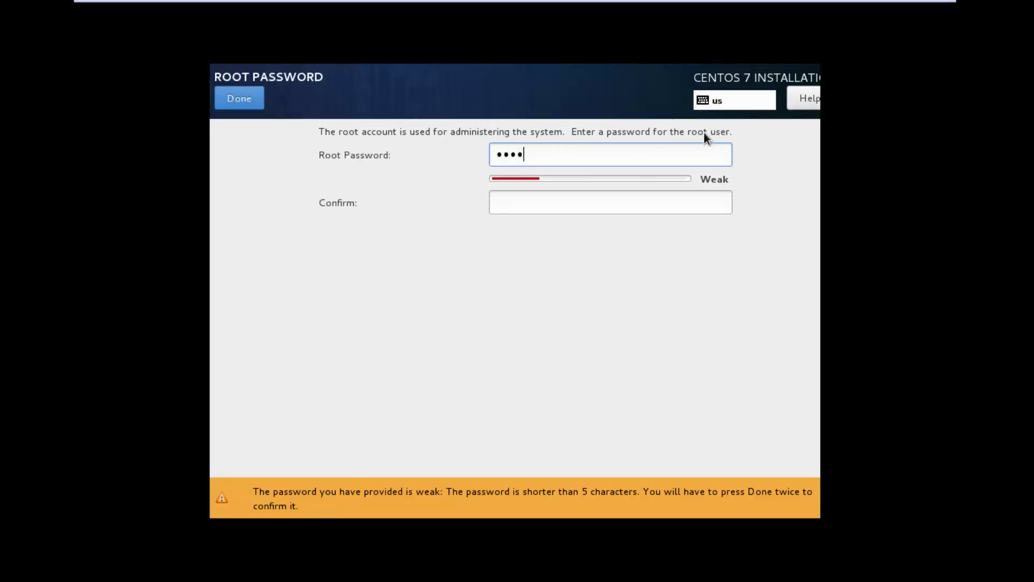
left_click(517, 204)
type("roo")
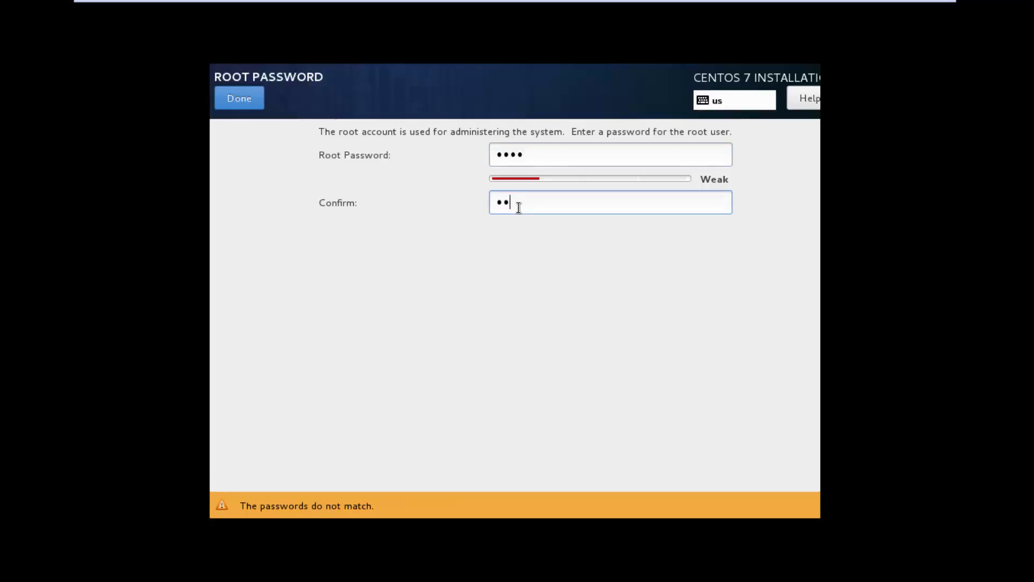
type("t")
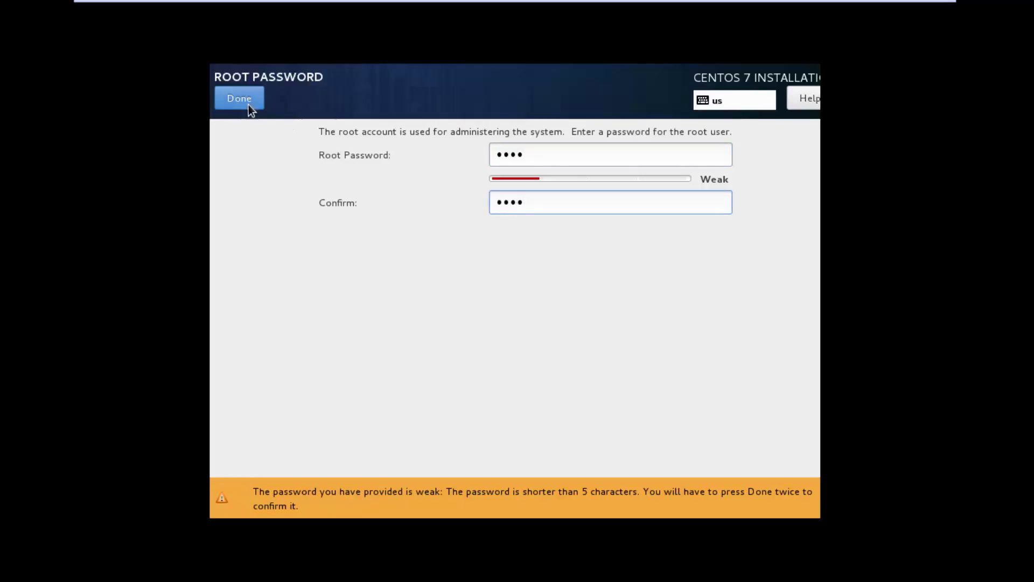
left_click(240, 106)
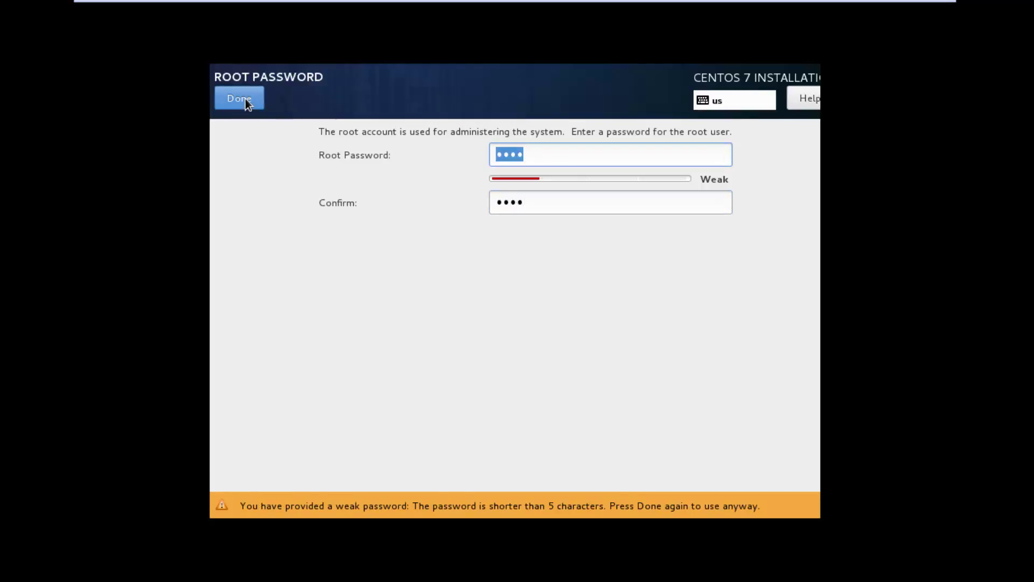
left_click(245, 99)
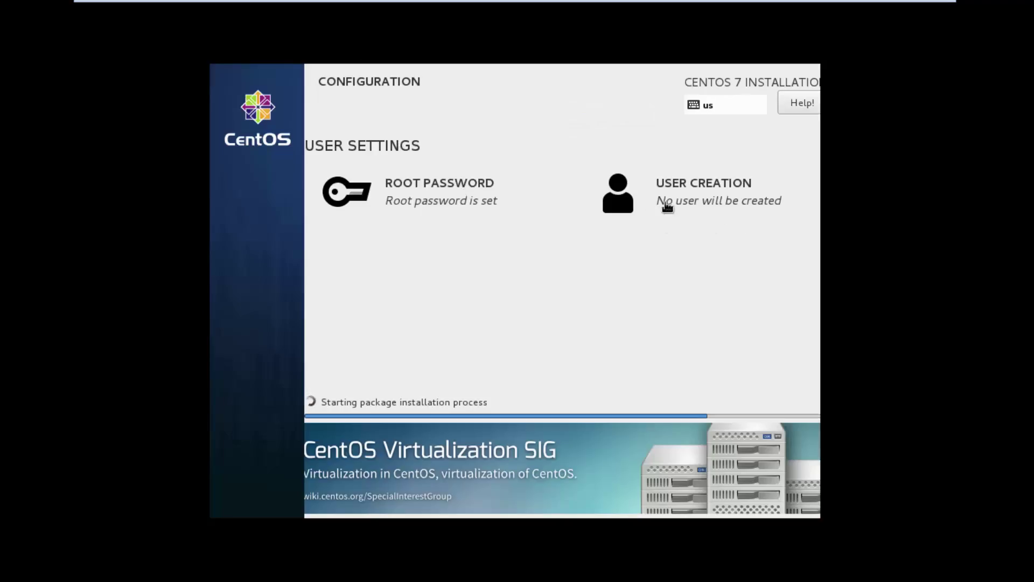
Create the user 'quicknotepad' with a confirmed password, accepting the weak-password warning
left_click(701, 204)
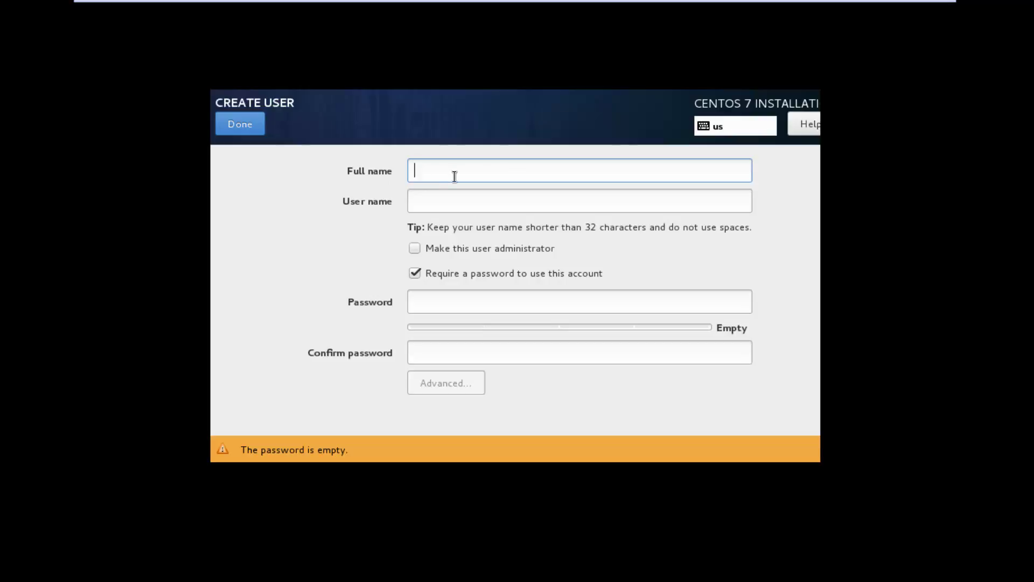
type("quickn")
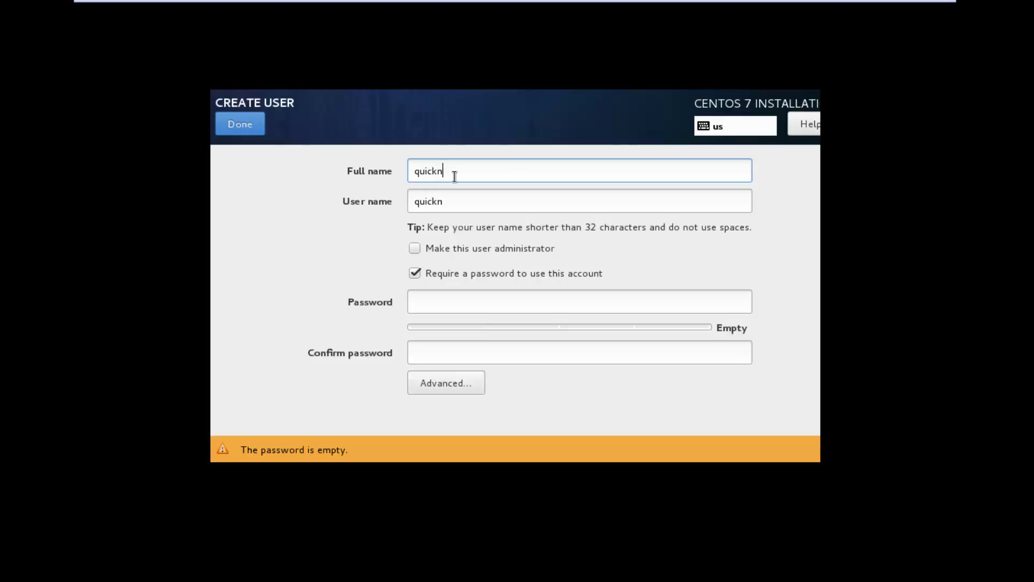
type("otepad")
left_click(453, 305)
type("1234")
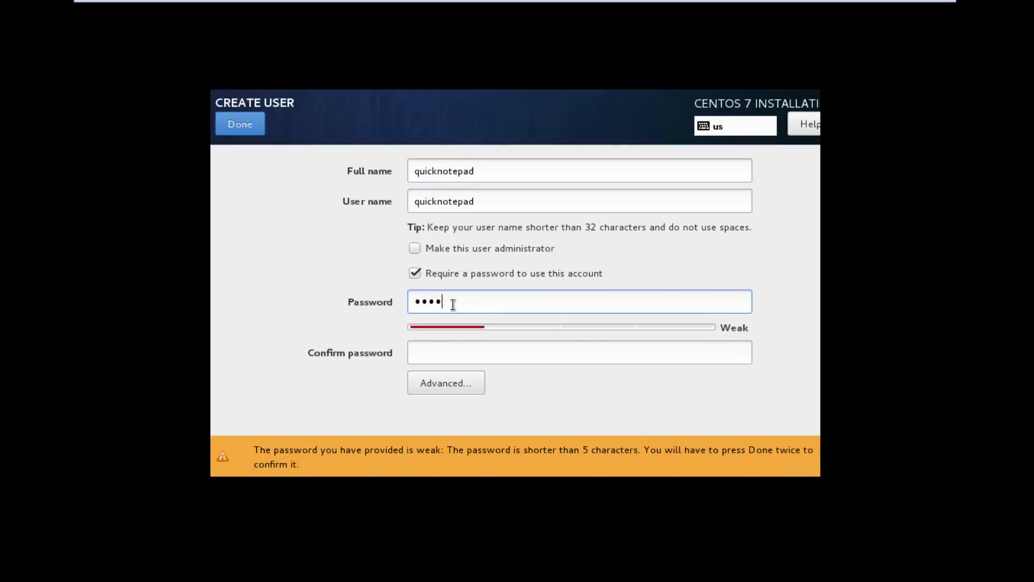
key("Tab")
type("1234")
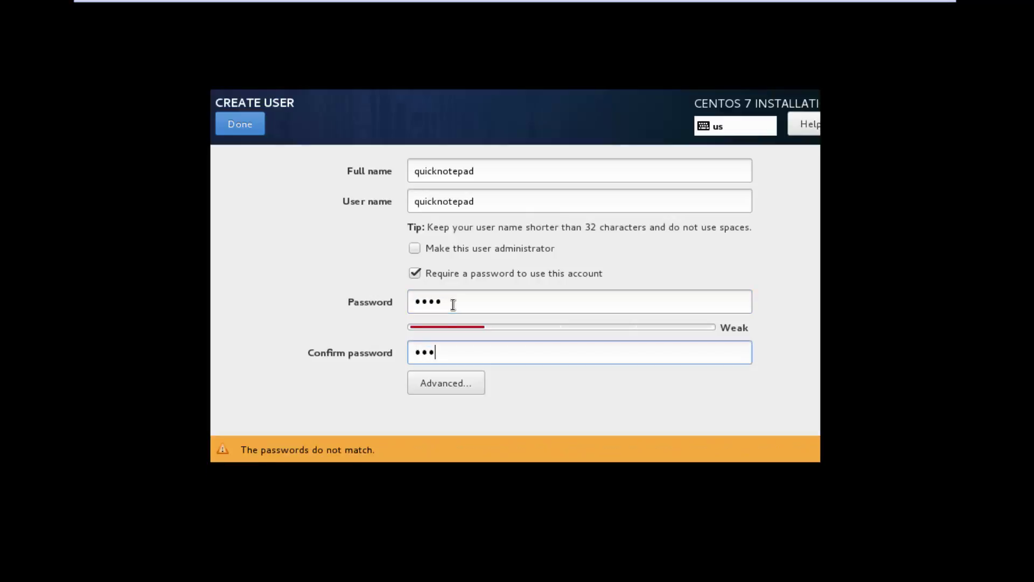
left_click(238, 131)
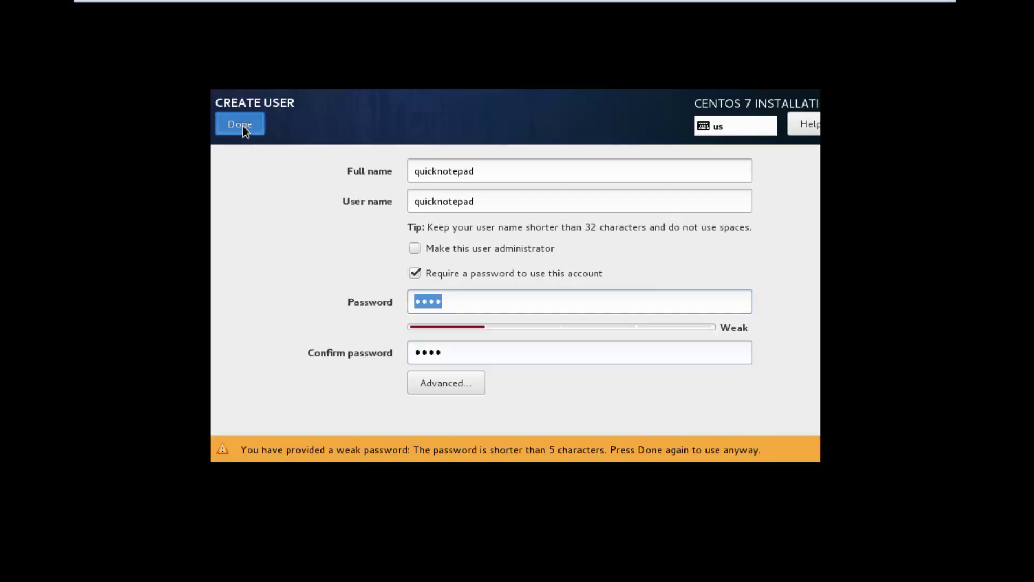
left_click(243, 126)
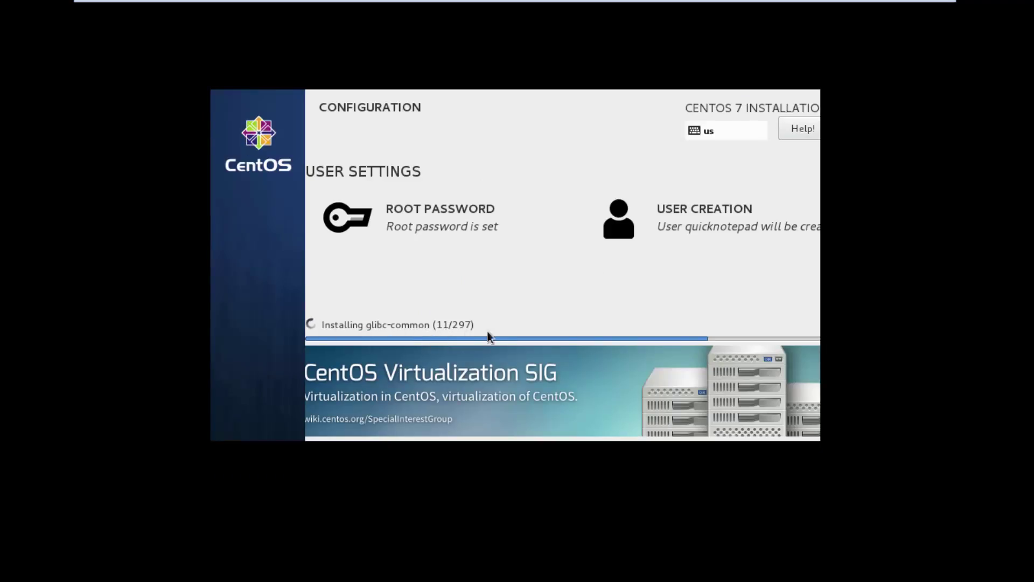
Pin the full-screen toolbar, then reboot the VM once installation finishes
mouse_move(644, 2)
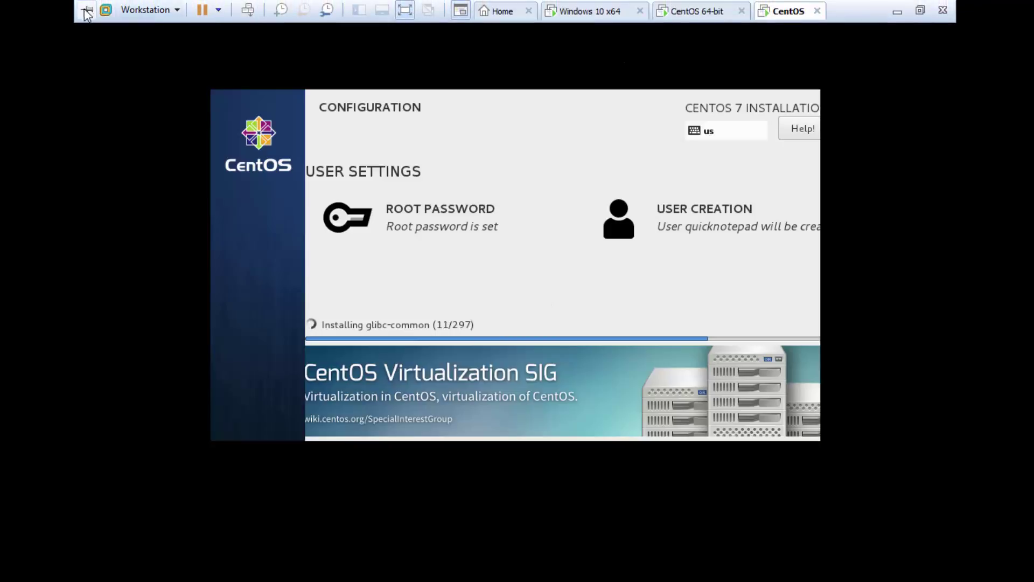
left_click(86, 10)
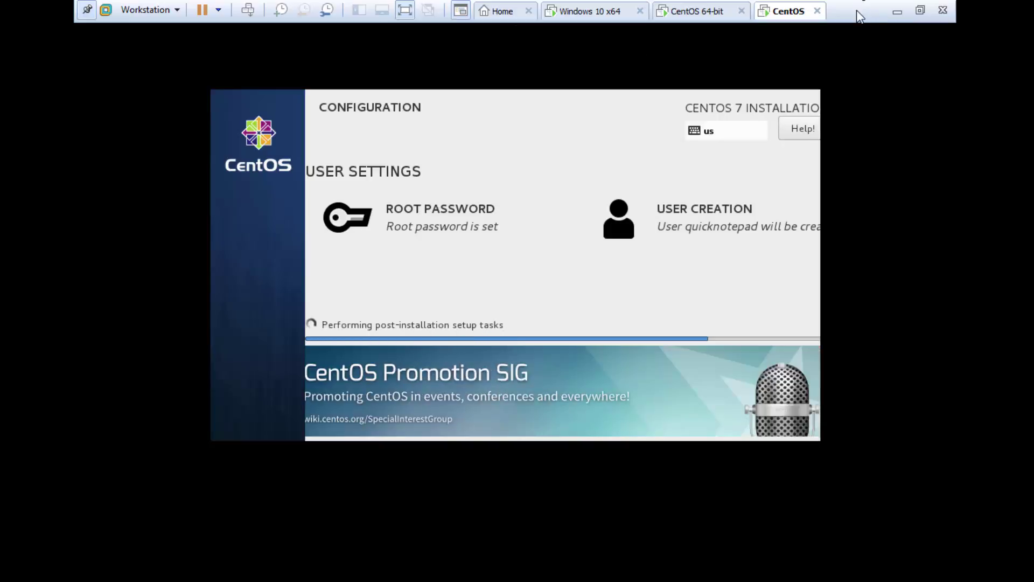
left_click(802, 373)
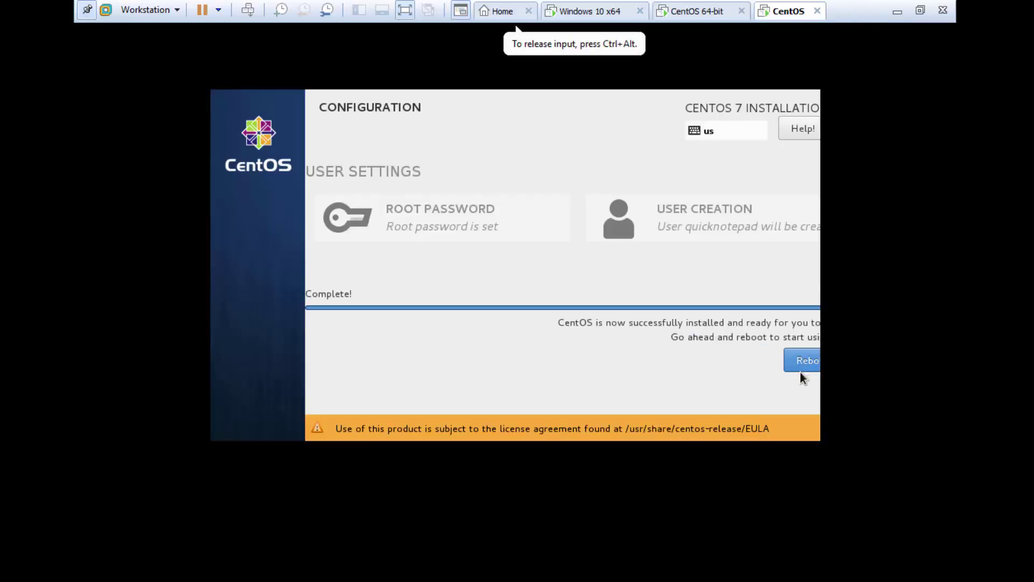
left_click(804, 364)
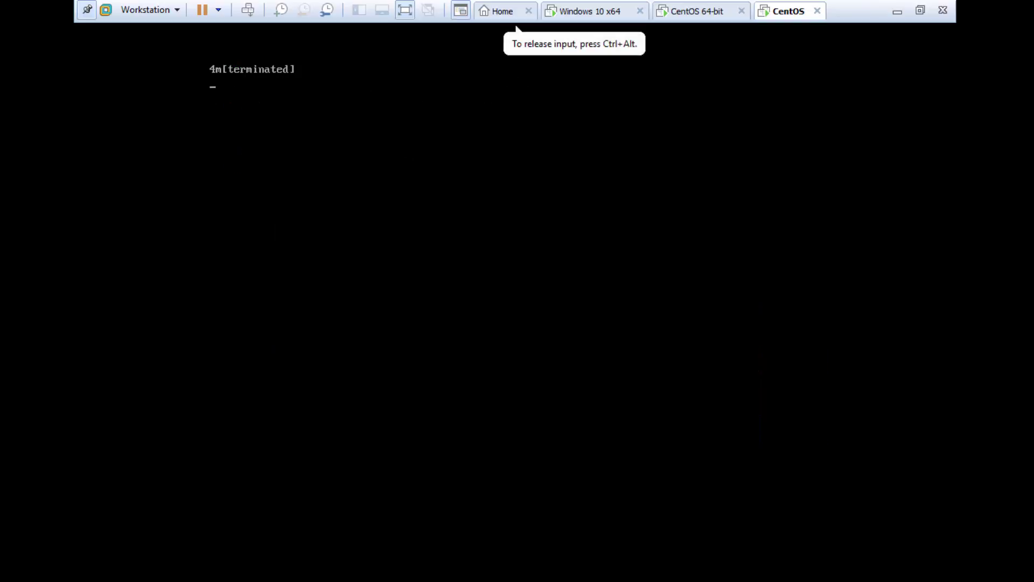
Release input to the host and unpin the full-screen toolbar while CentOS boots
key("ctrl+alt")
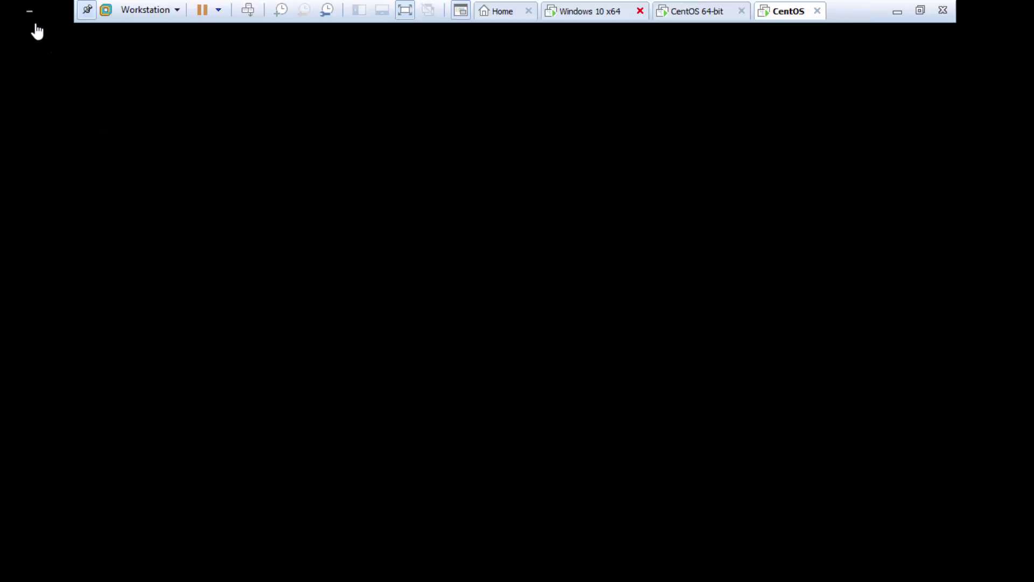
left_click(87, 9)
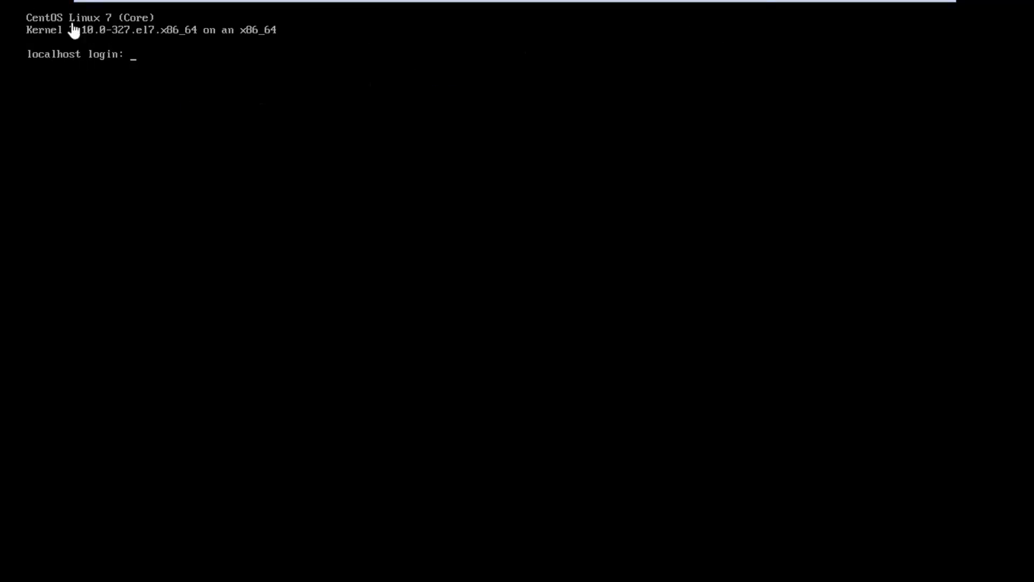
Log in at the console as 'quicknotepad' after a failed first attempt as 'student'
left_click(176, 81)
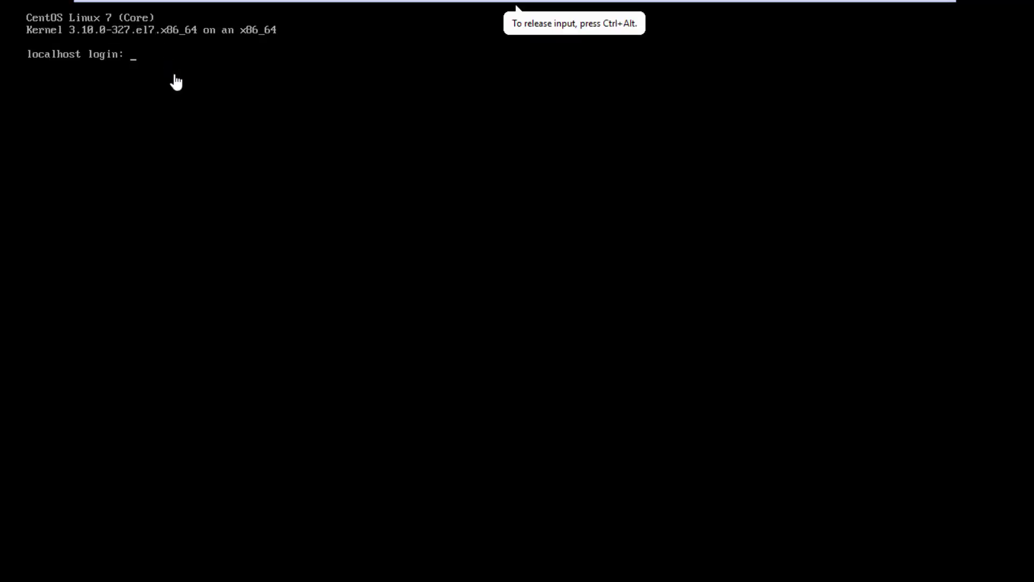
type("unma")
key("BackSpace")
key("BackSpace")
key("BackSpace")
key("BackSpace")
type("student")
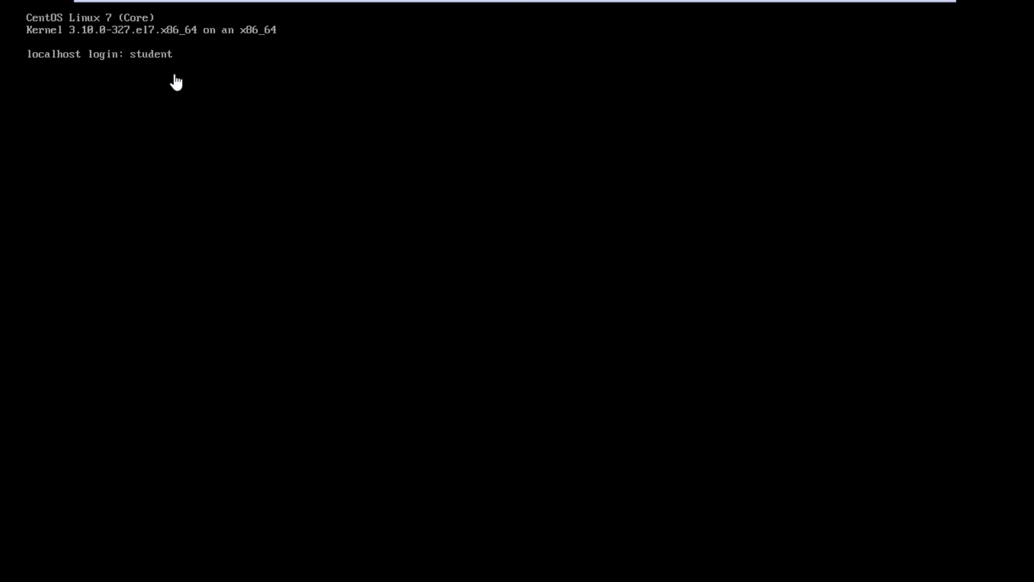
key("Return")
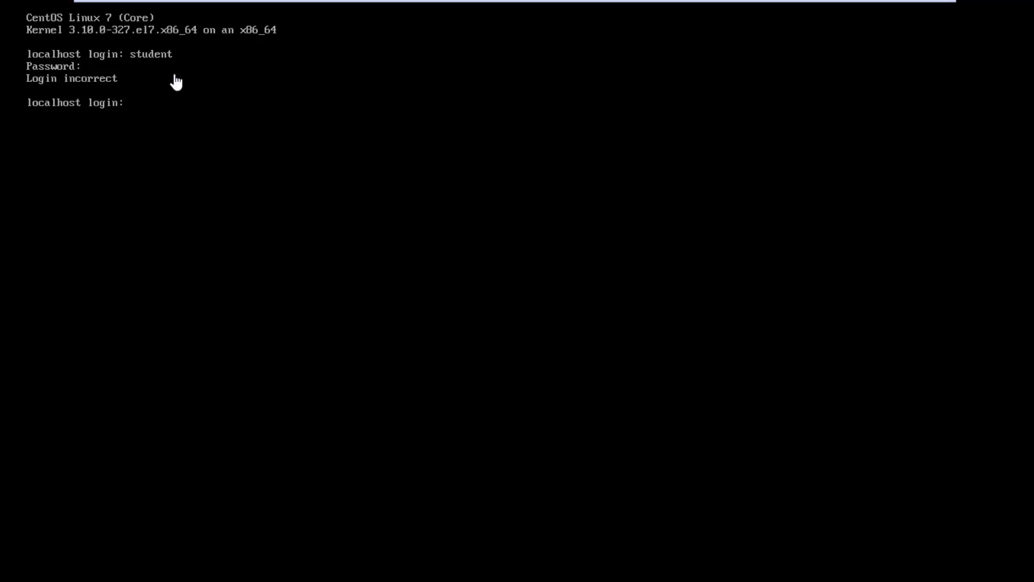
type("quicknotepad")
key("Return")
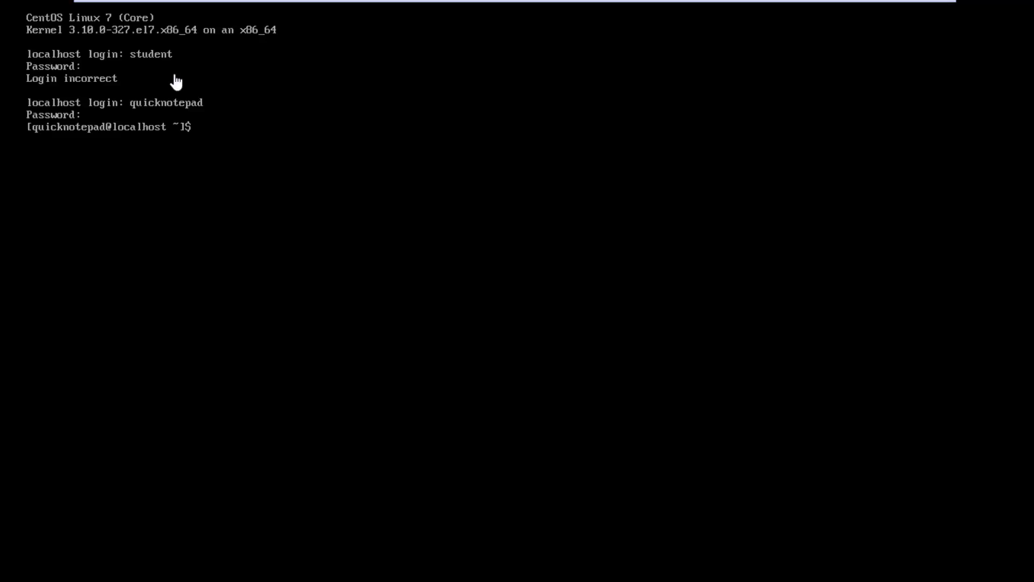
Run whoami to display the logged-in user
type("clearwhoam")
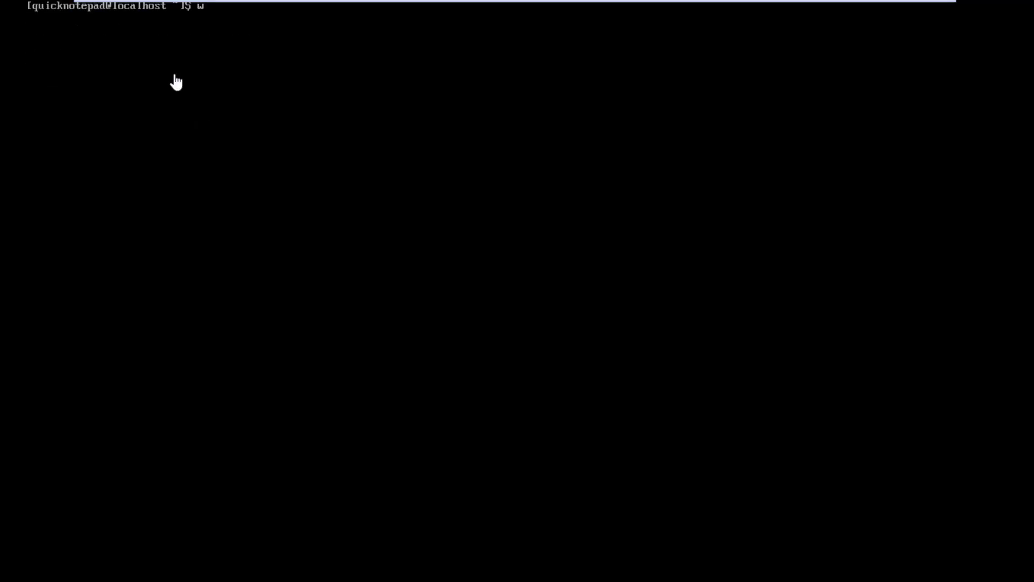
type("i")
key("Return")
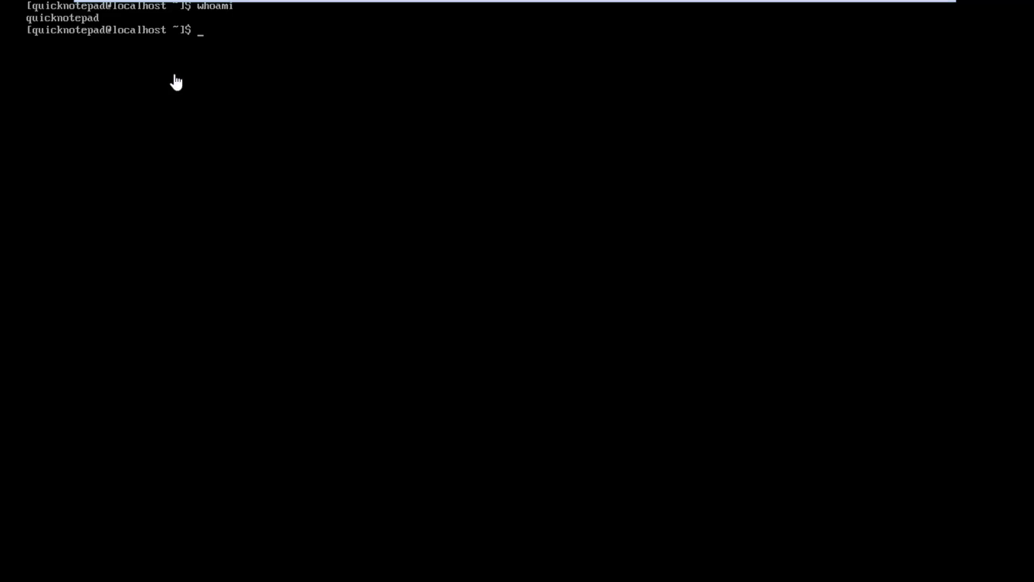
key("Return")
key("Return")
key("Return")
Run uname to show Linux, then recall it and append -r
type("unmar")
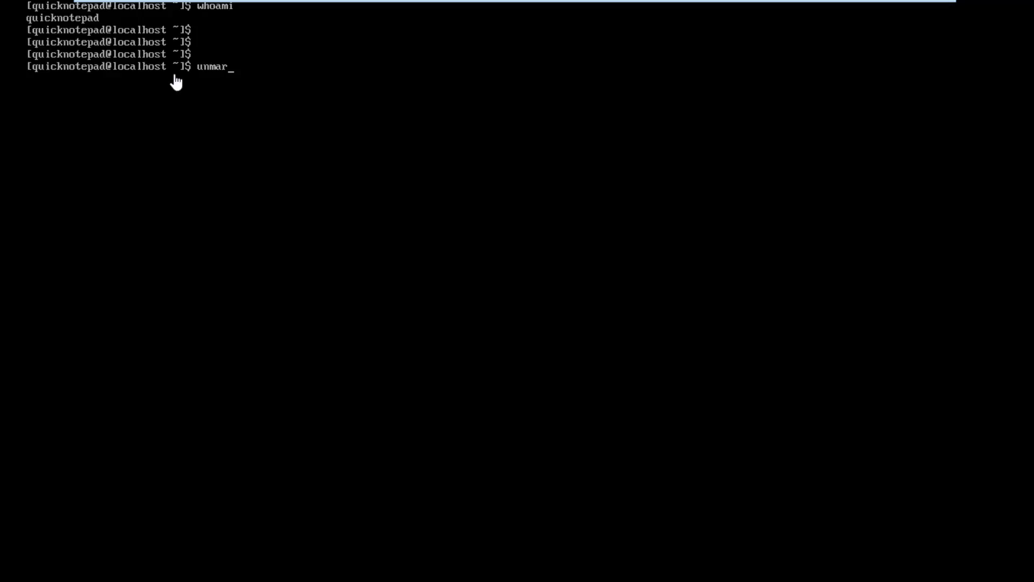
key("BackSpace")
key("BackSpace")
key("BackSpace")
type("ame")
key("Return")
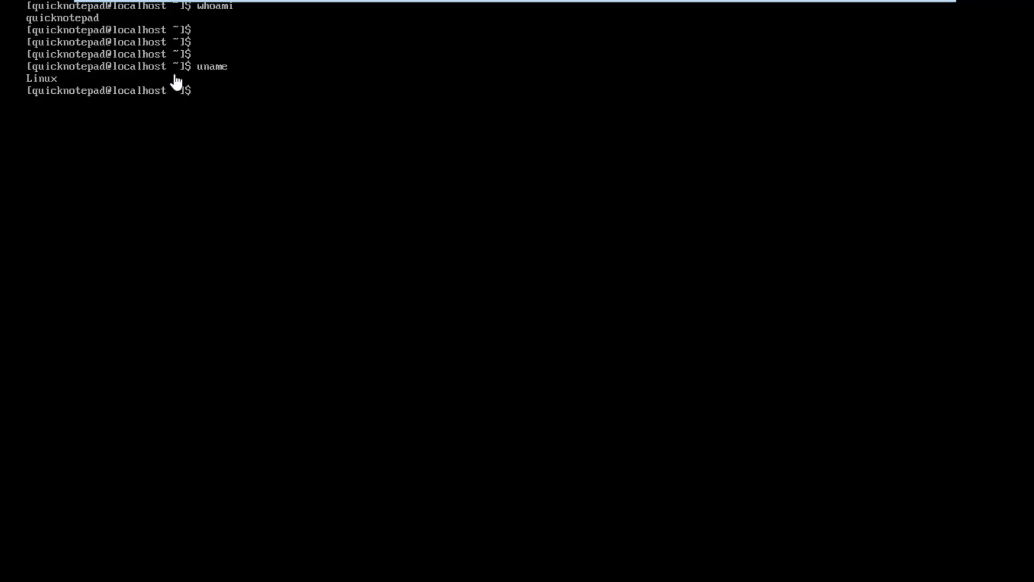
key("Up")
type("-")
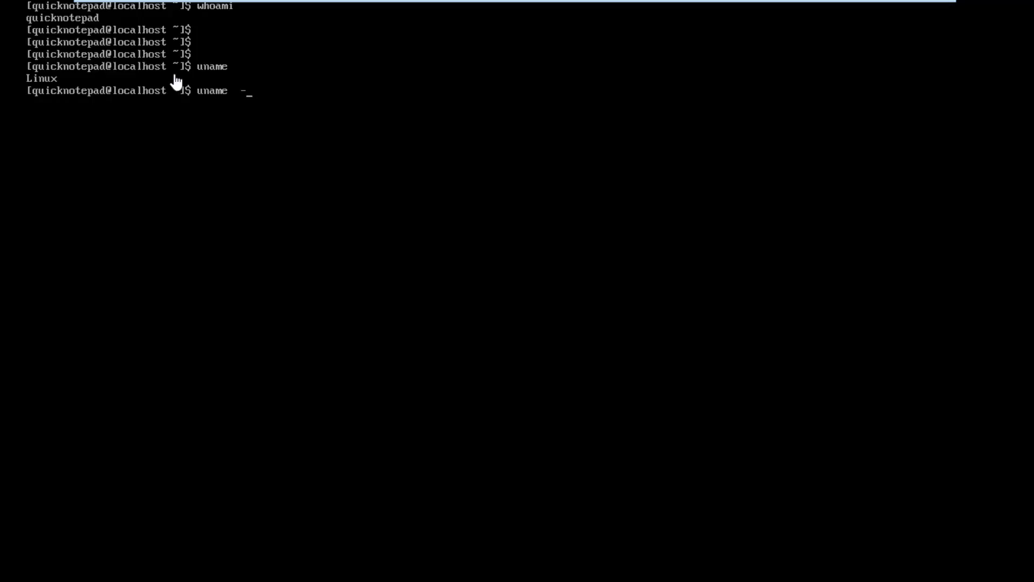